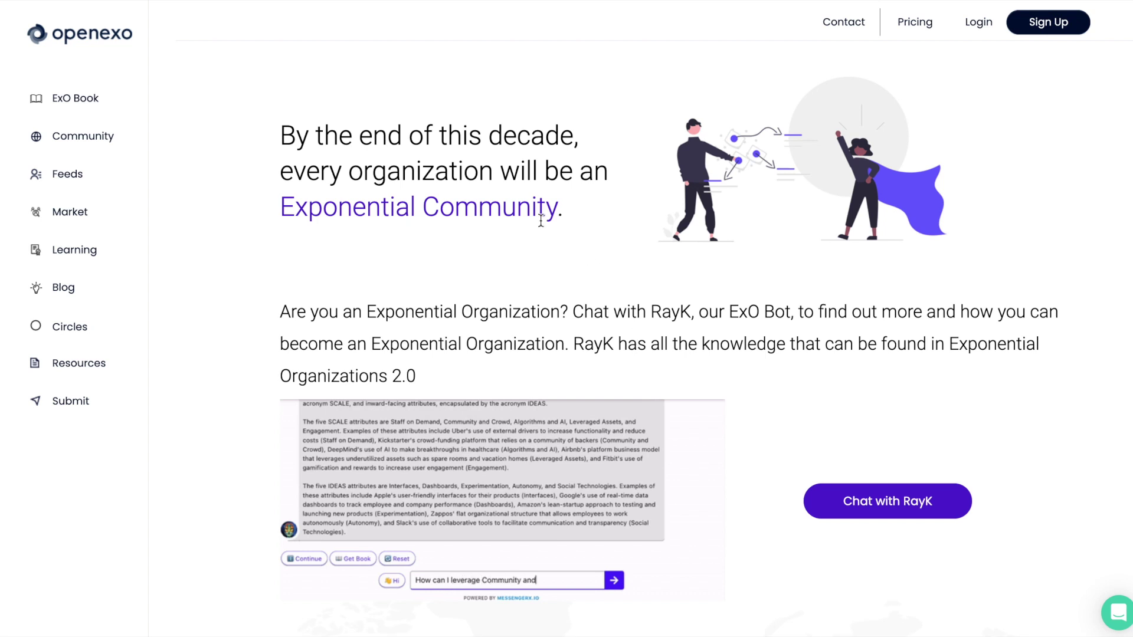
Step: Sign in to OpenExO through ExO Pass using the browser's saved email and password
{"action": "left_click", "coordinate": [979, 24]}
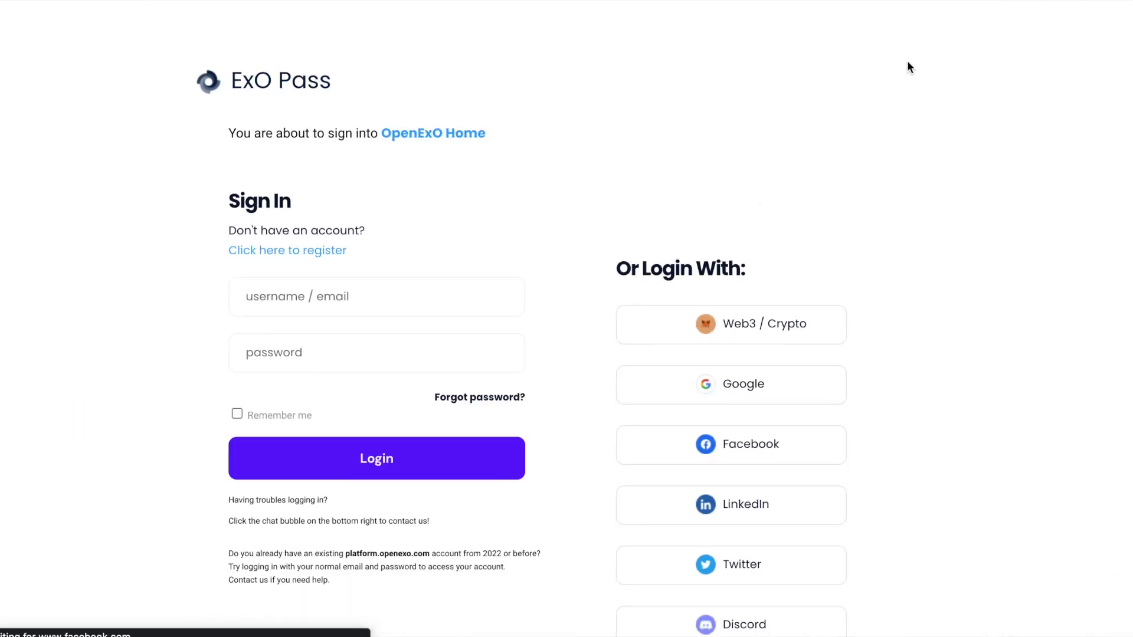
{"action": "left_click", "coordinate": [467, 289]}
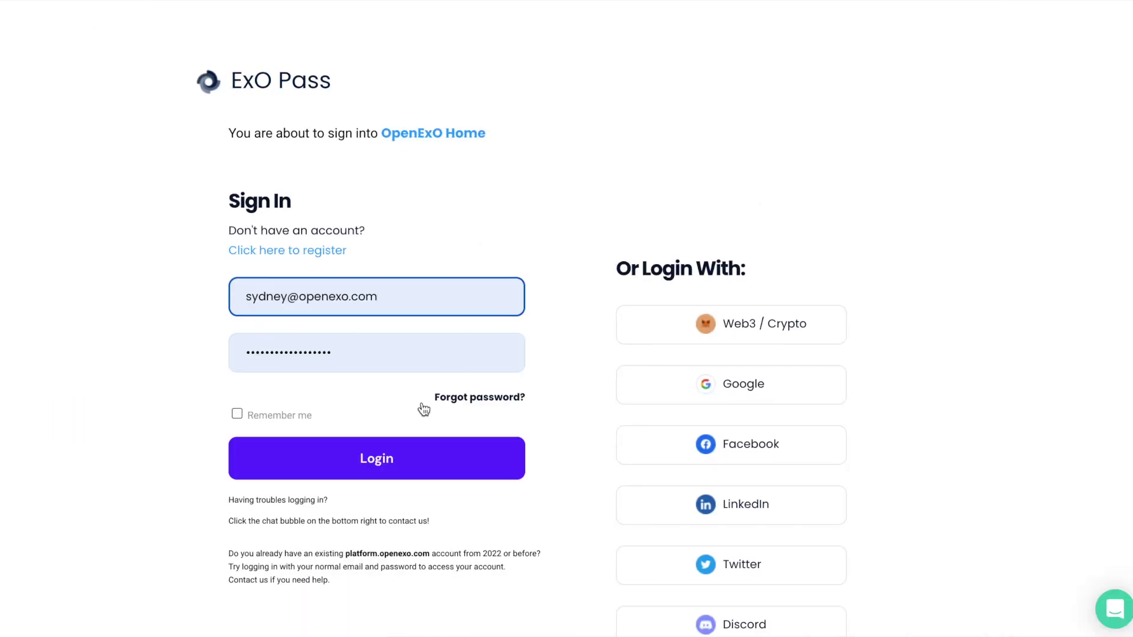
{"action": "left_click", "coordinate": [376, 466]}
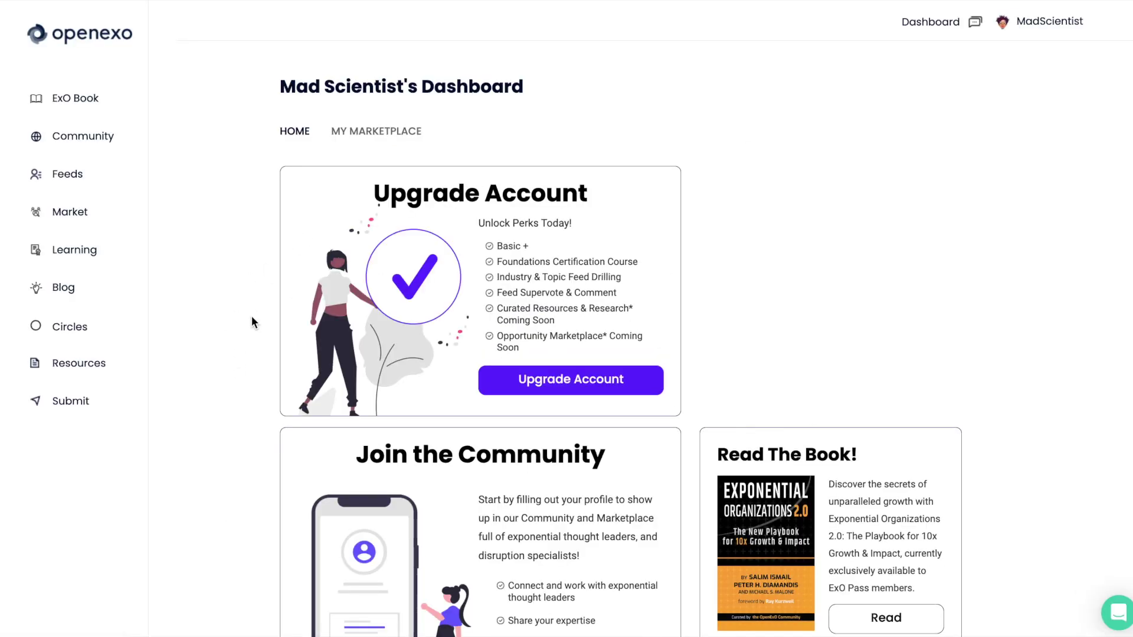
{"action": "scroll", "coordinate": [251, 316], "scroll_direction": "down", "scroll_amount": 3}
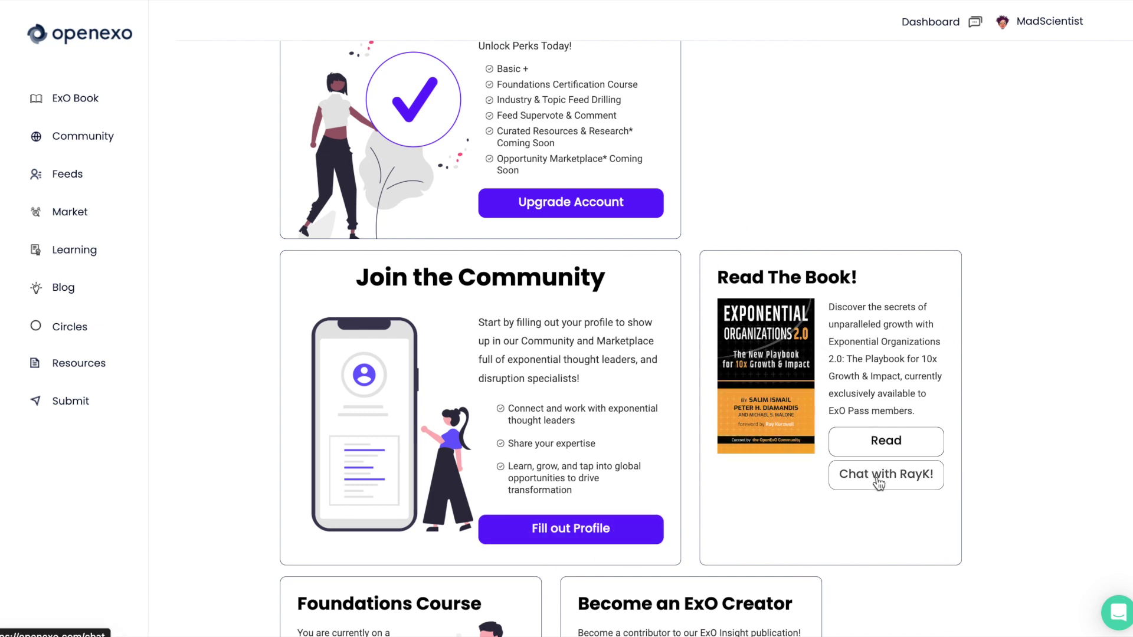
{"action": "scroll", "coordinate": [644, 473], "scroll_direction": "down", "scroll_amount": 4}
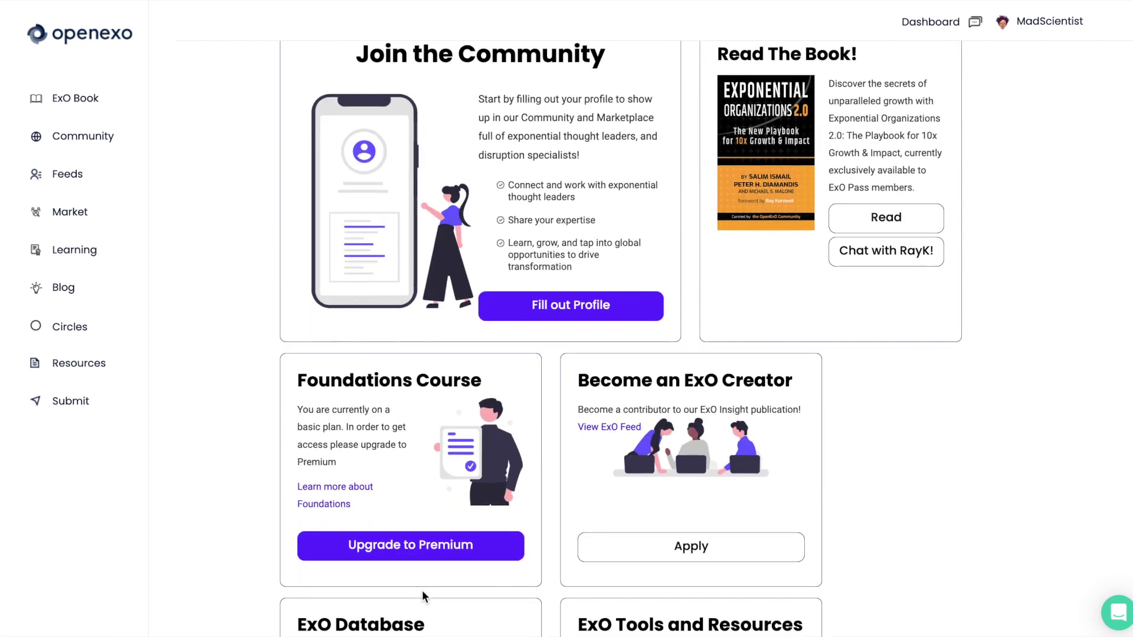
{"action": "scroll", "coordinate": [692, 227], "scroll_direction": "down", "scroll_amount": 2}
{"action": "scroll", "coordinate": [799, 455], "scroll_direction": "down", "scroll_amount": 3}
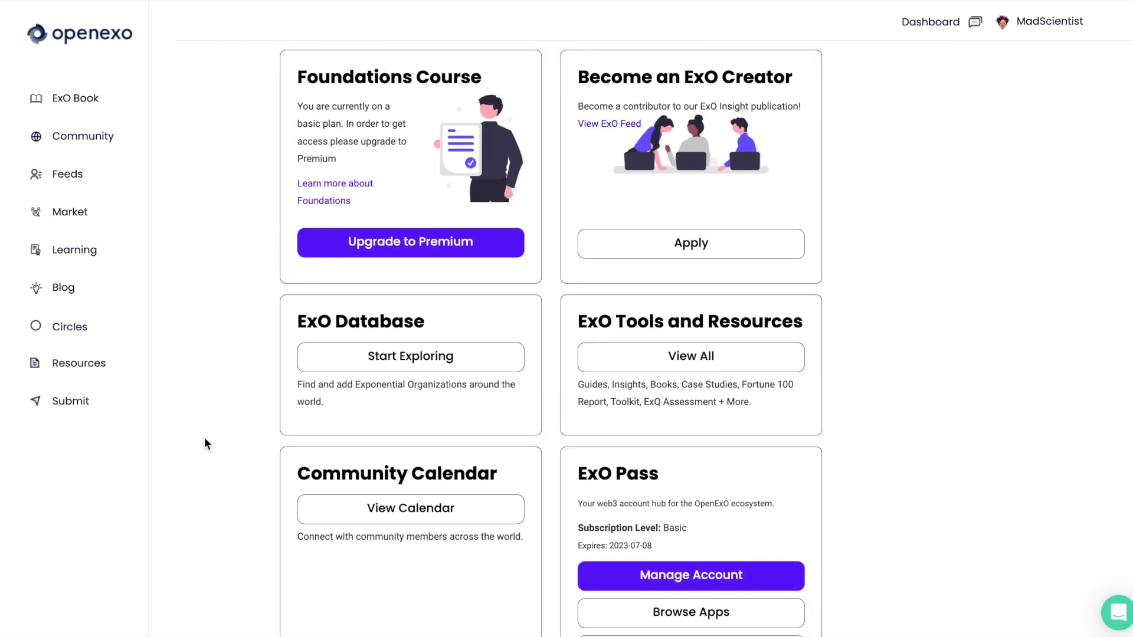
{"action": "scroll", "coordinate": [310, 604], "scroll_direction": "down", "scroll_amount": 1}
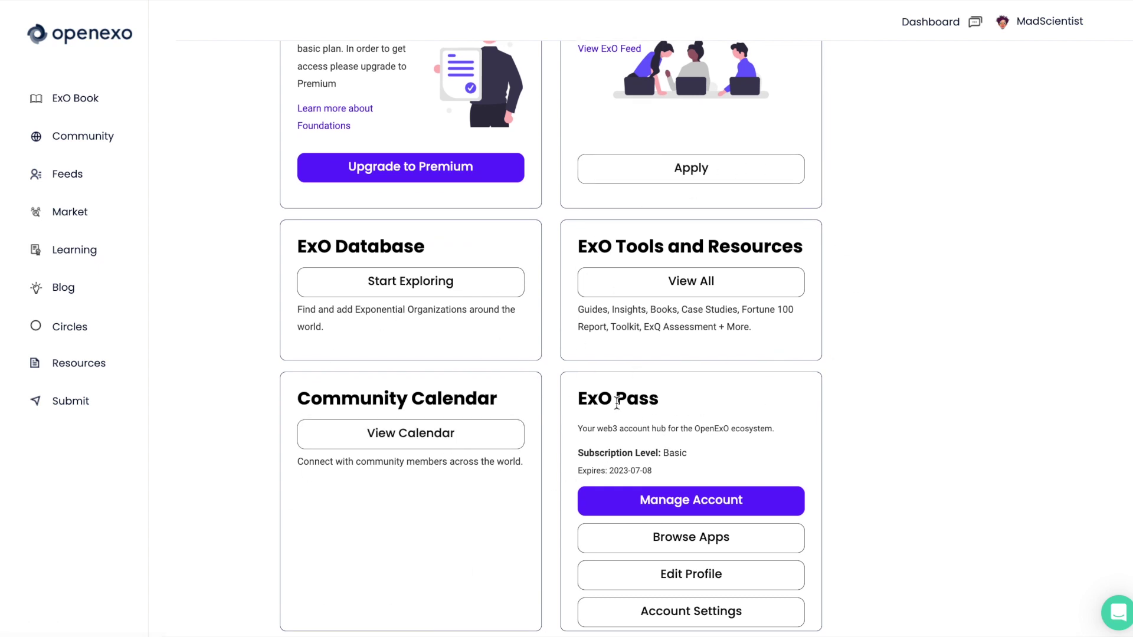
{"action": "scroll", "coordinate": [621, 405], "scroll_direction": "down", "scroll_amount": 3}
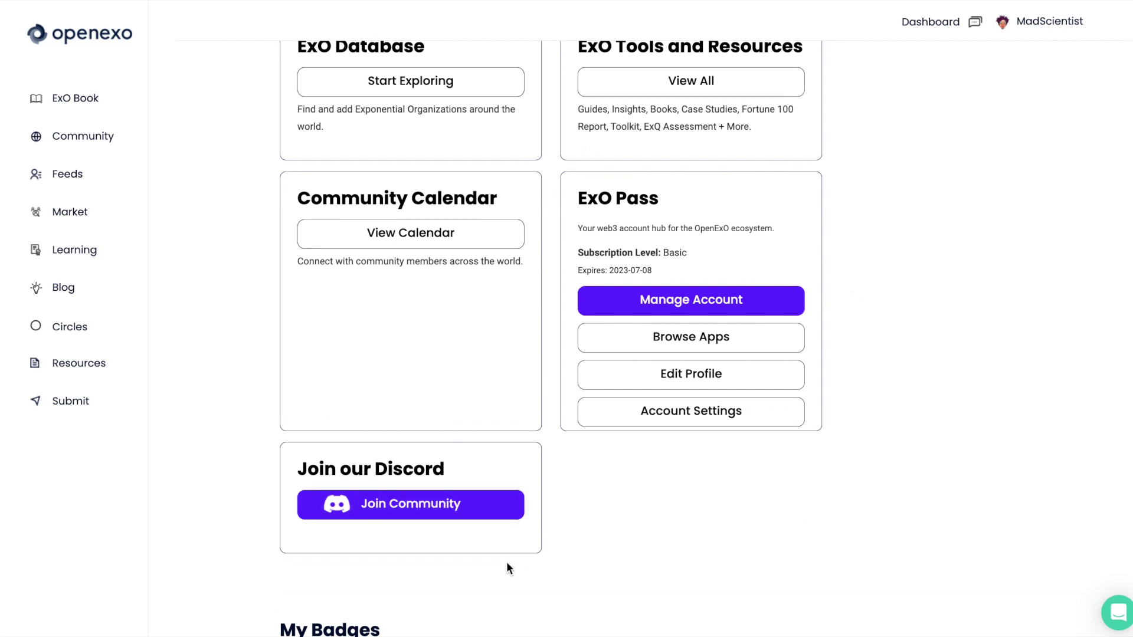
{"action": "scroll", "coordinate": [285, 583], "scroll_direction": "down", "scroll_amount": 4}
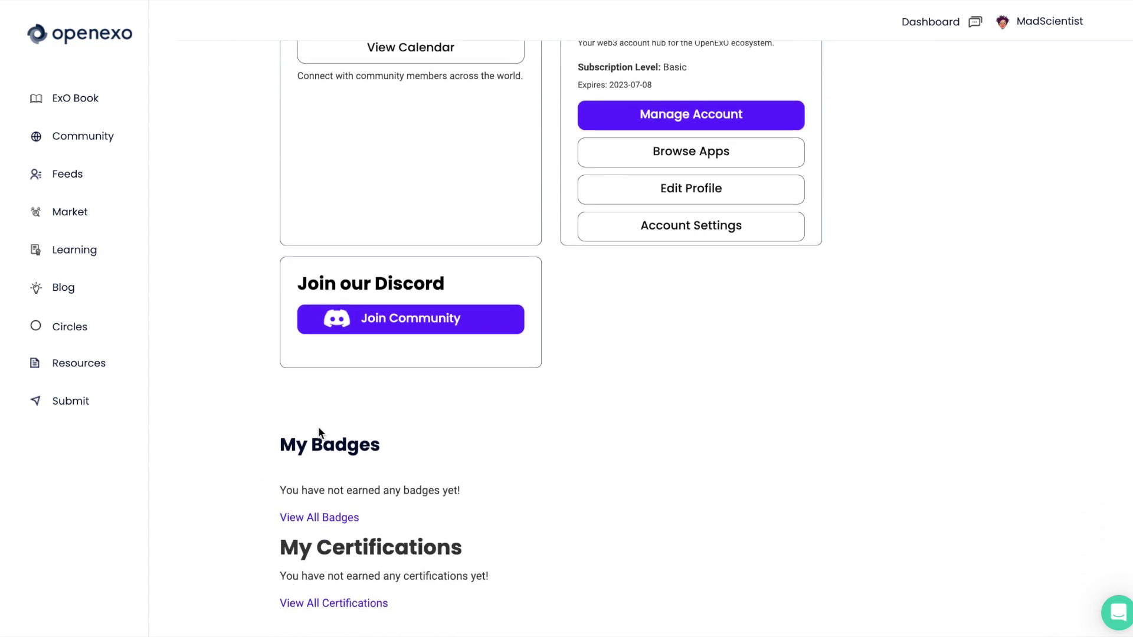
{"action": "scroll", "coordinate": [323, 462], "scroll_direction": "down", "scroll_amount": 1}
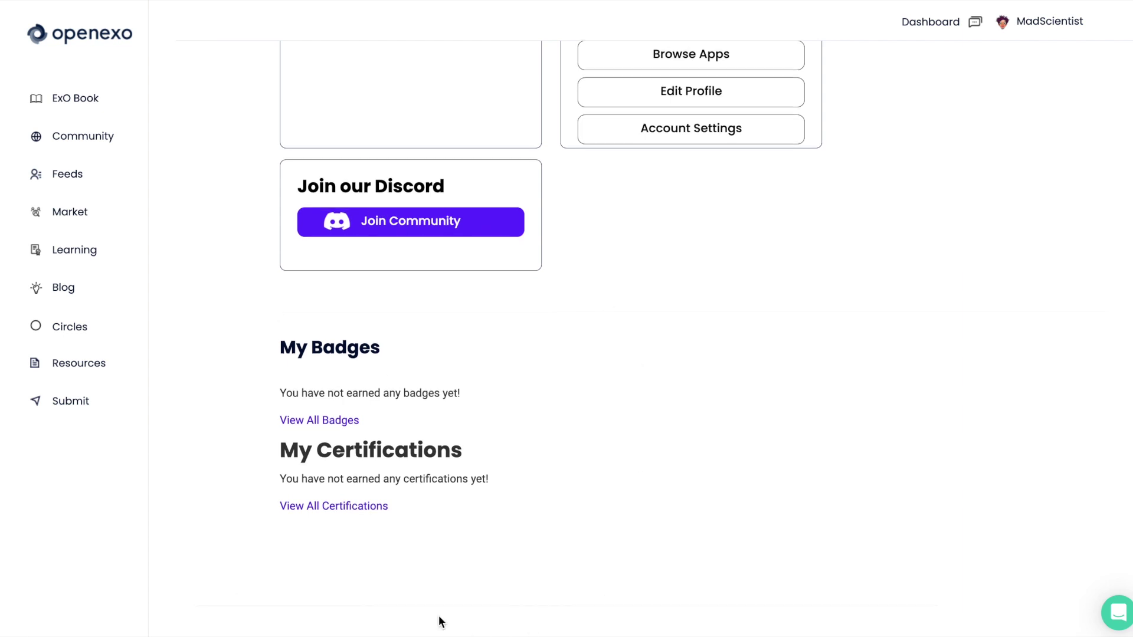
{"action": "scroll", "coordinate": [438, 614], "scroll_direction": "down", "scroll_amount": 2}
{"action": "scroll", "coordinate": [438, 615], "scroll_direction": "up", "scroll_amount": 5}
{"action": "scroll", "coordinate": [439, 616], "scroll_direction": "up", "scroll_amount": 10}
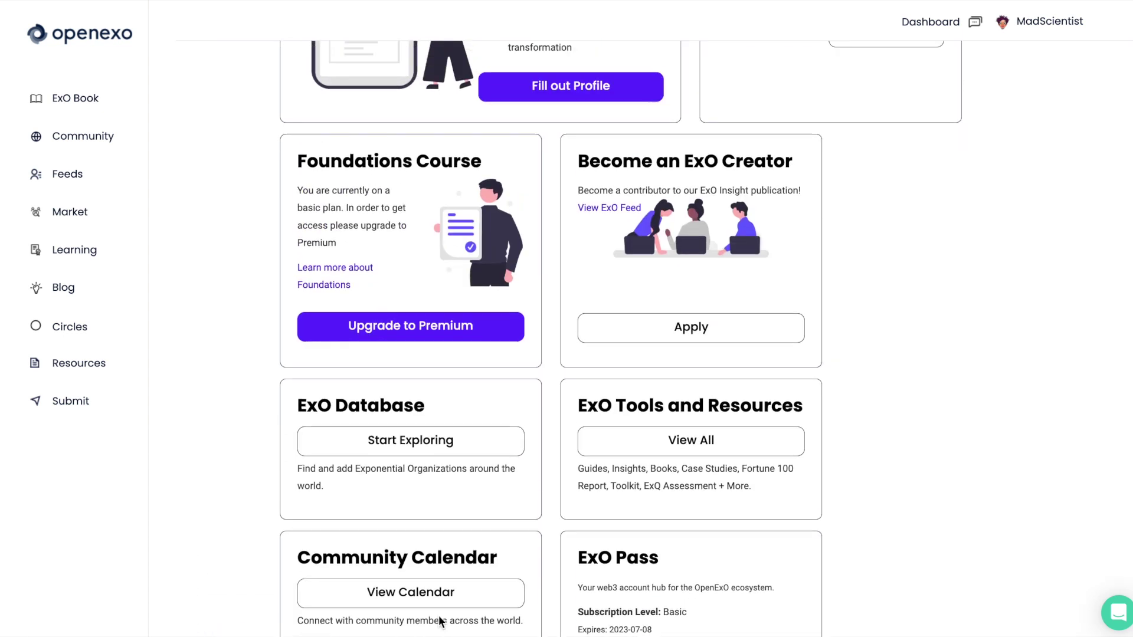
{"action": "scroll", "coordinate": [437, 615], "scroll_direction": "up", "scroll_amount": 3}
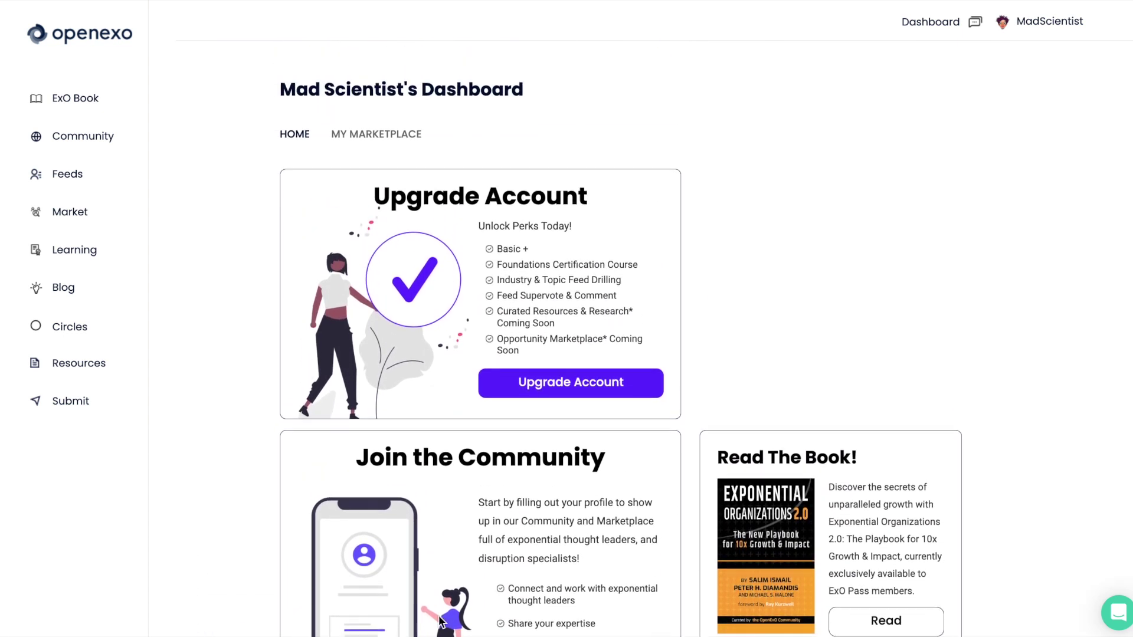
{"action": "scroll", "coordinate": [631, 363], "scroll_direction": "down", "scroll_amount": 3}
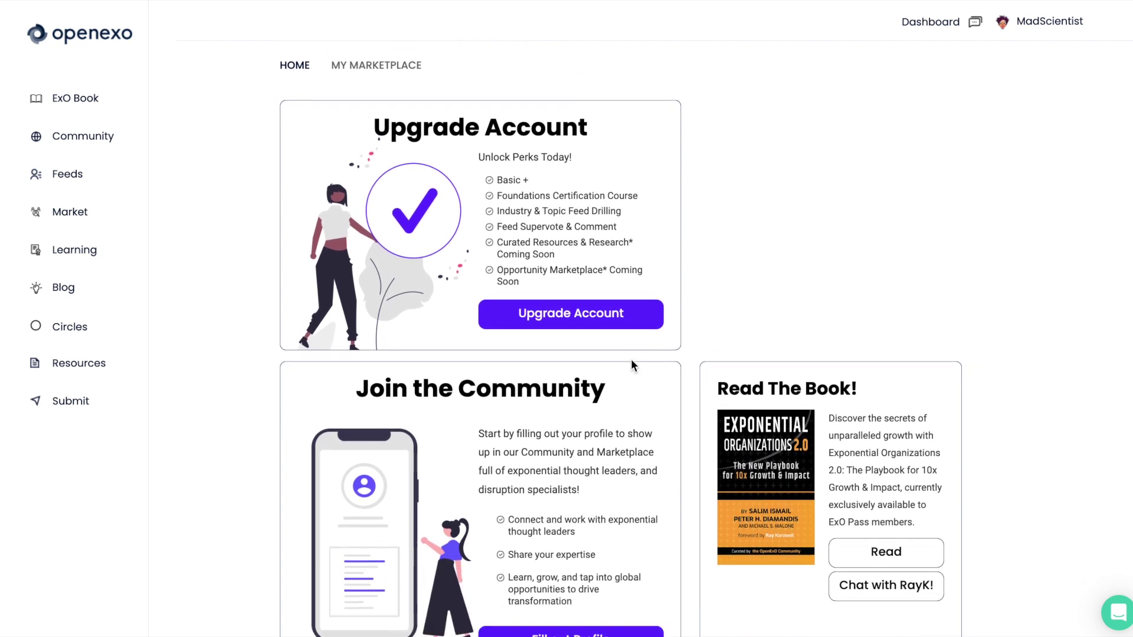
{"action": "scroll", "coordinate": [631, 359], "scroll_direction": "down", "scroll_amount": 3}
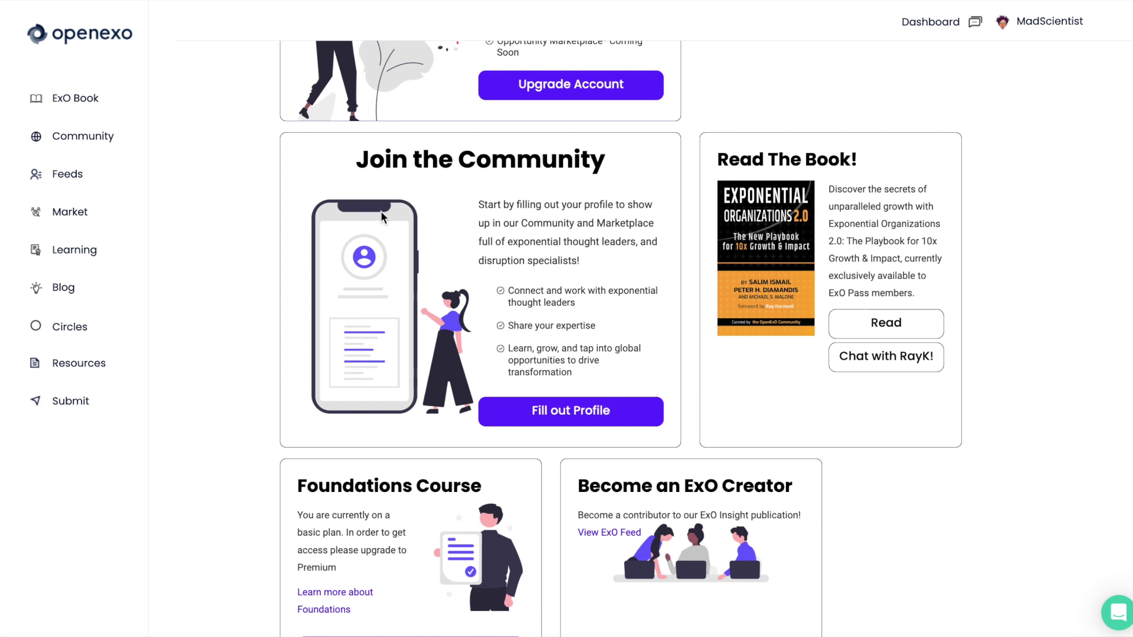
{"action": "left_click", "coordinate": [562, 419]}
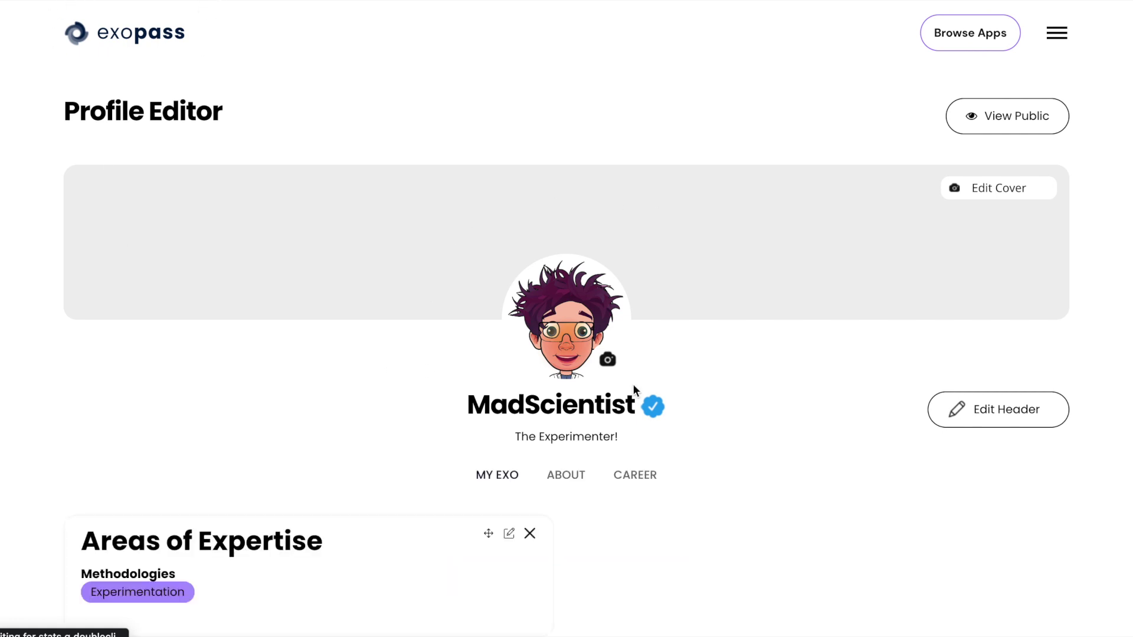
Step: Drag the ExO Interests card up beside Areas of Expertise in the profile editor
{"action": "scroll", "coordinate": [433, 470], "scroll_direction": "down", "scroll_amount": 6}
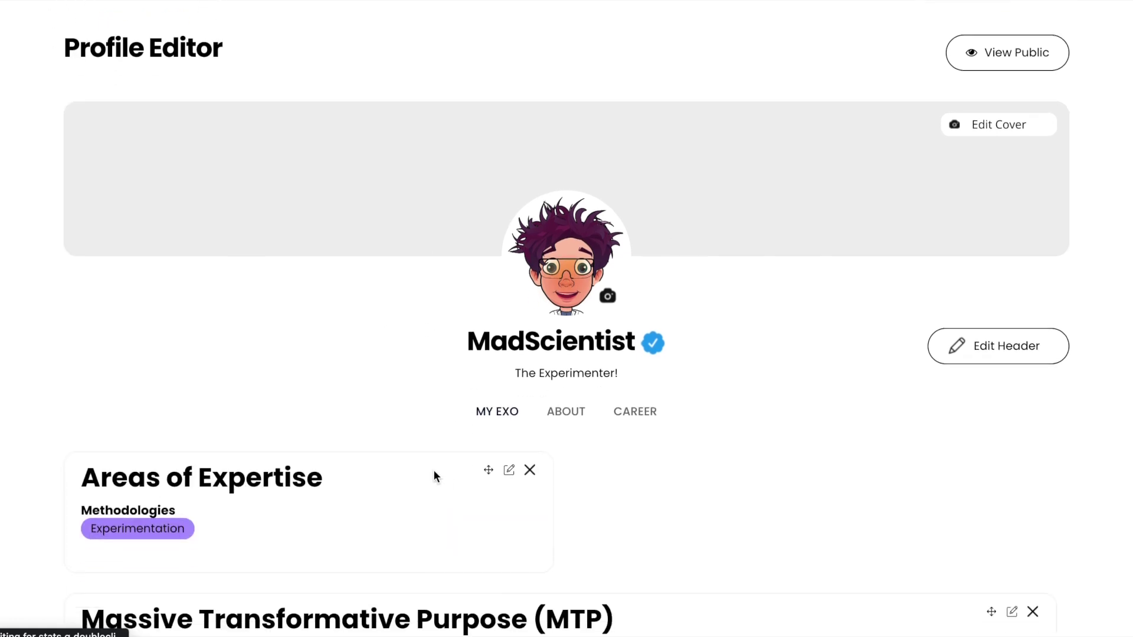
{"action": "scroll", "coordinate": [434, 471], "scroll_direction": "down", "scroll_amount": 3}
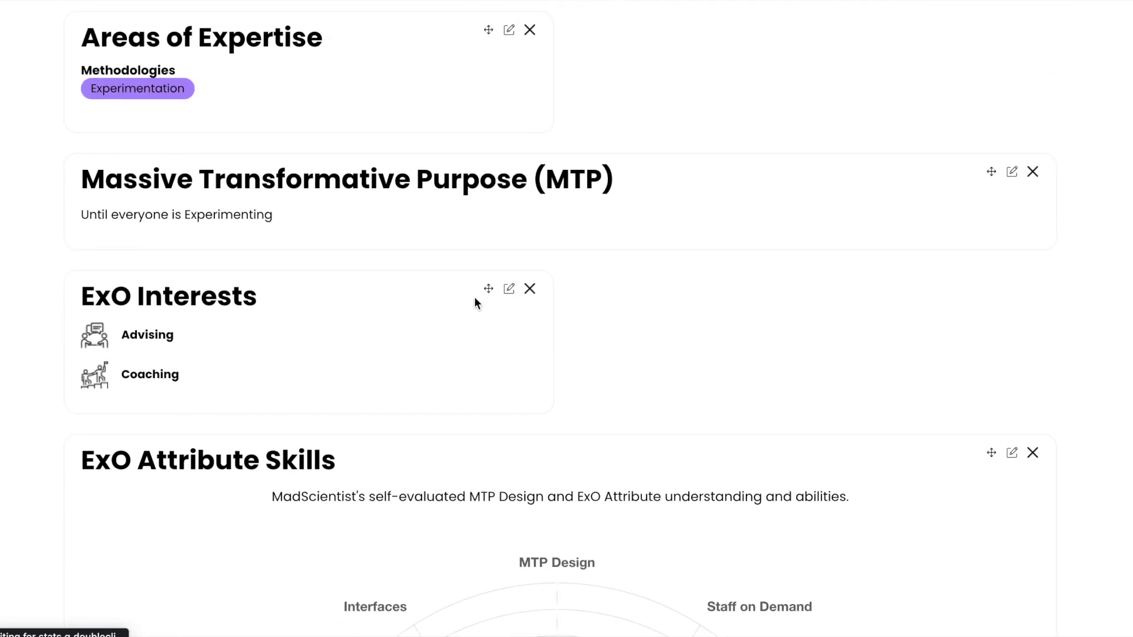
{"action": "left_click_drag", "start_coordinate": [488, 290], "coordinate": [486, 176]}
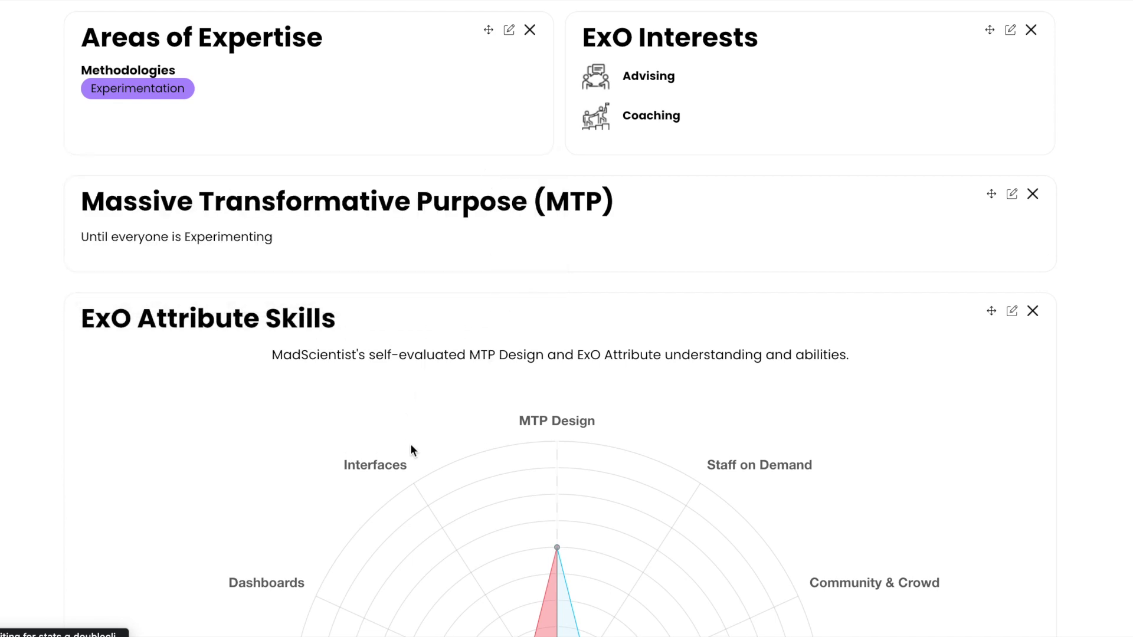
{"action": "scroll", "coordinate": [411, 450], "scroll_direction": "down", "scroll_amount": 4}
{"action": "scroll", "coordinate": [411, 450], "scroll_direction": "up", "scroll_amount": 5}
{"action": "scroll", "coordinate": [409, 444], "scroll_direction": "up", "scroll_amount": 3}
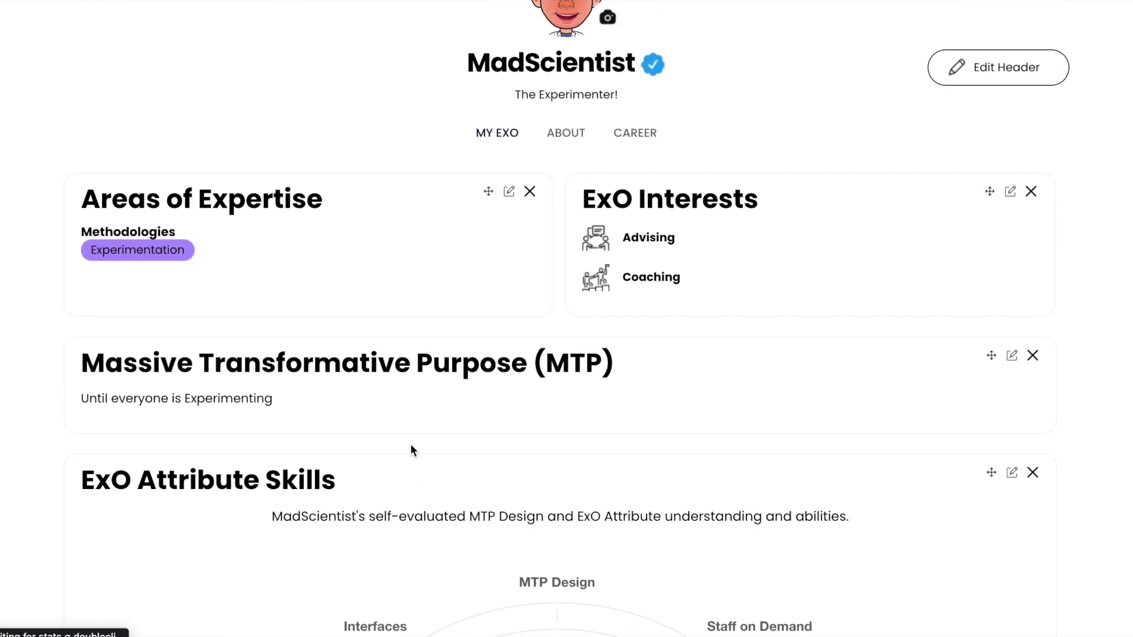
Step: Review the About section and check, then close, the list of addable profile sections
{"action": "left_click", "coordinate": [567, 231]}
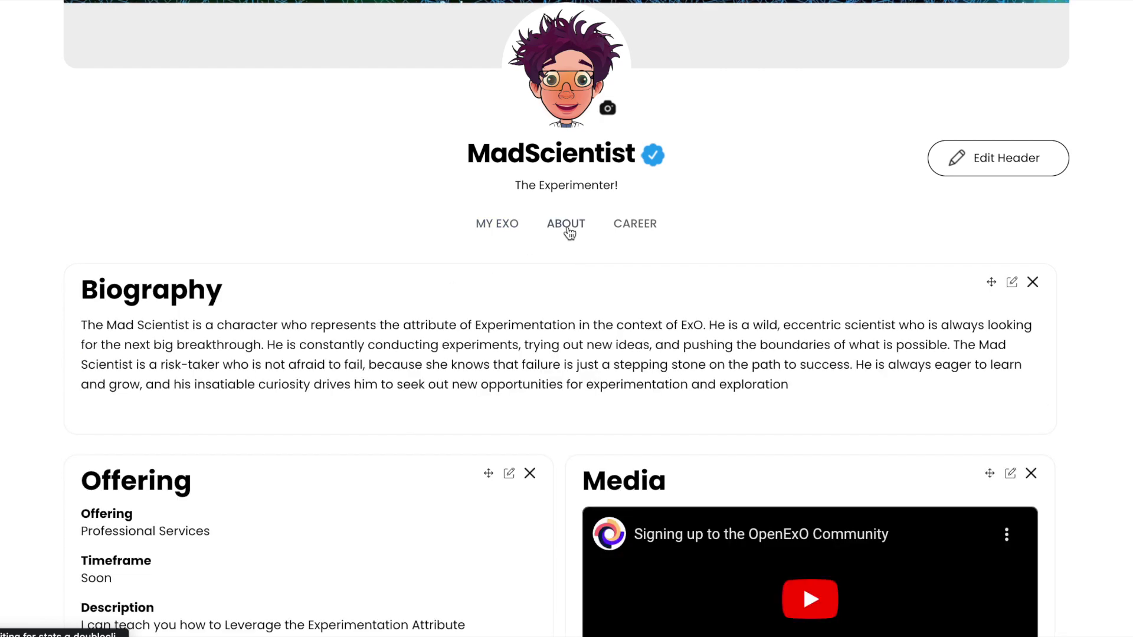
{"action": "scroll", "coordinate": [437, 458], "scroll_direction": "down", "scroll_amount": 3}
{"action": "scroll", "coordinate": [438, 458], "scroll_direction": "down", "scroll_amount": 2}
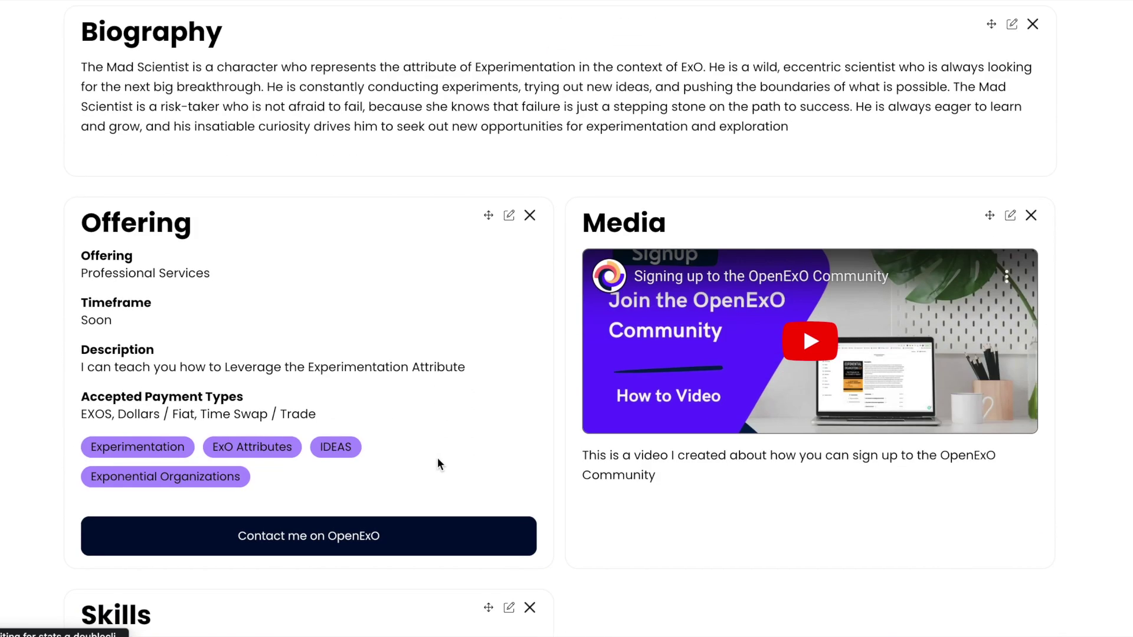
{"action": "scroll", "coordinate": [670, 476], "scroll_direction": "down", "scroll_amount": 3}
{"action": "scroll", "coordinate": [671, 476], "scroll_direction": "down", "scroll_amount": 3}
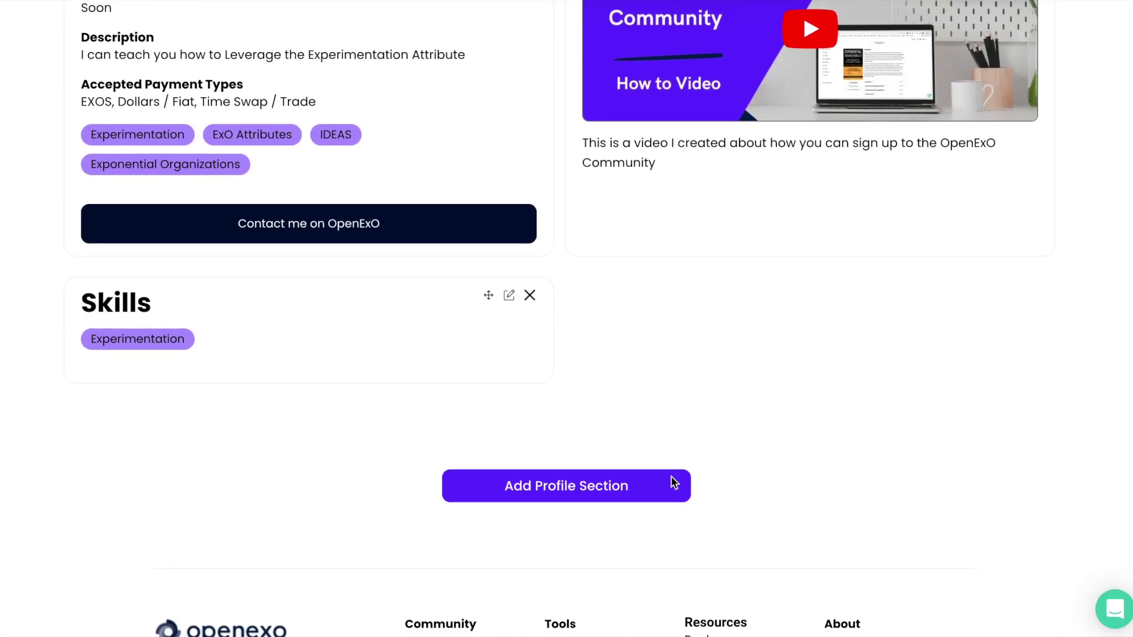
{"action": "left_click", "coordinate": [580, 384]}
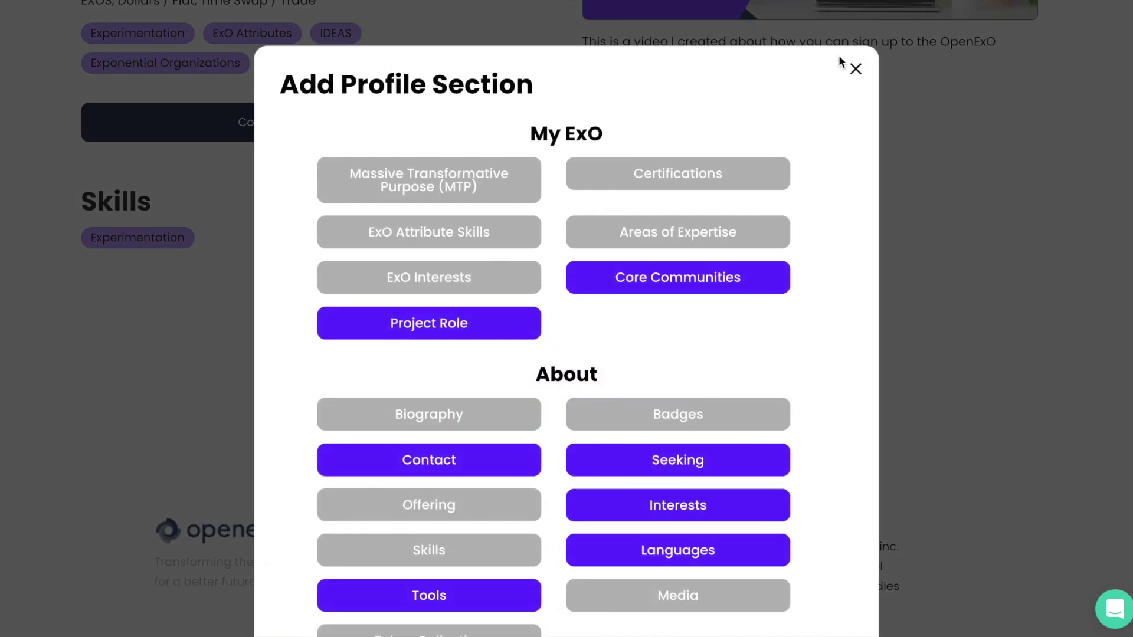
{"action": "left_click", "coordinate": [856, 69]}
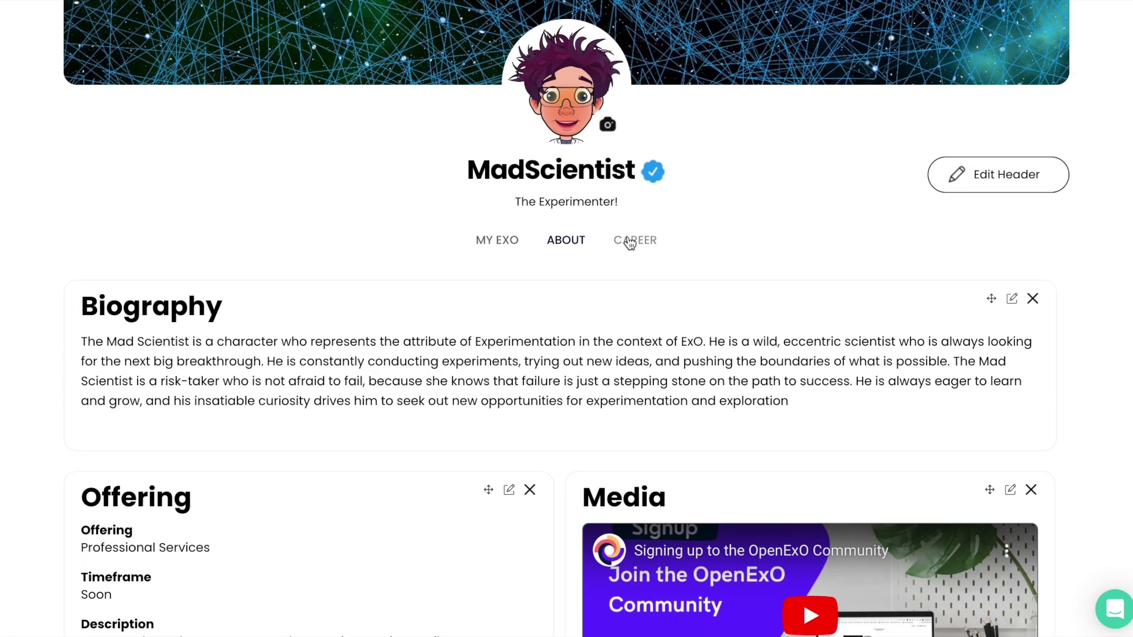
Step: Look over the Career and My ExO sections, then view the public profile
{"action": "left_click", "coordinate": [630, 242]}
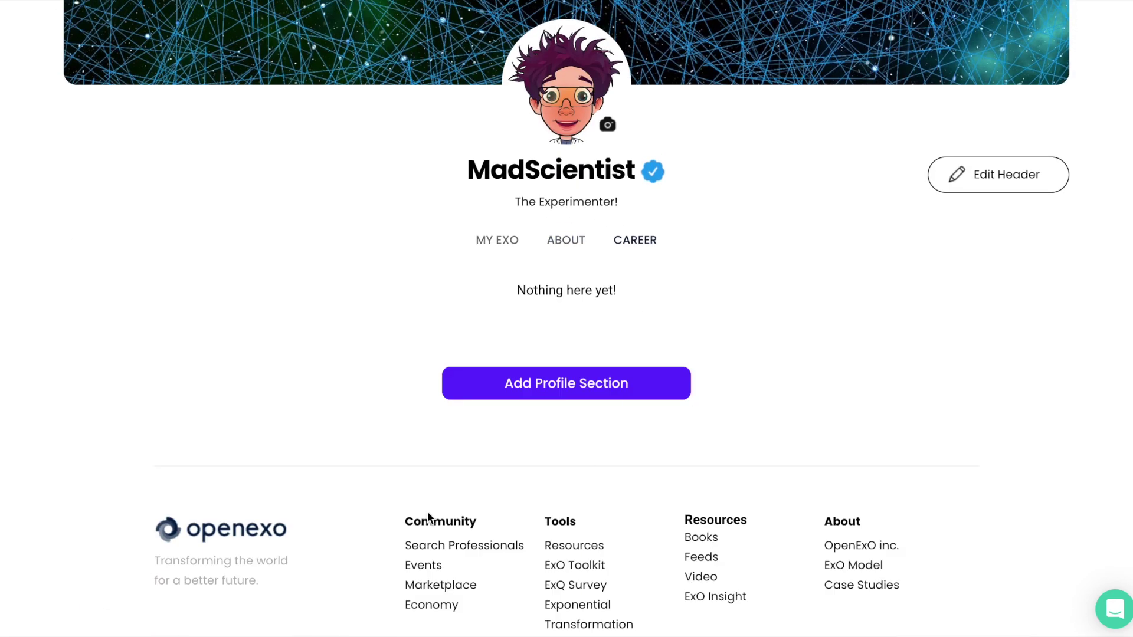
{"action": "left_click", "coordinate": [505, 242]}
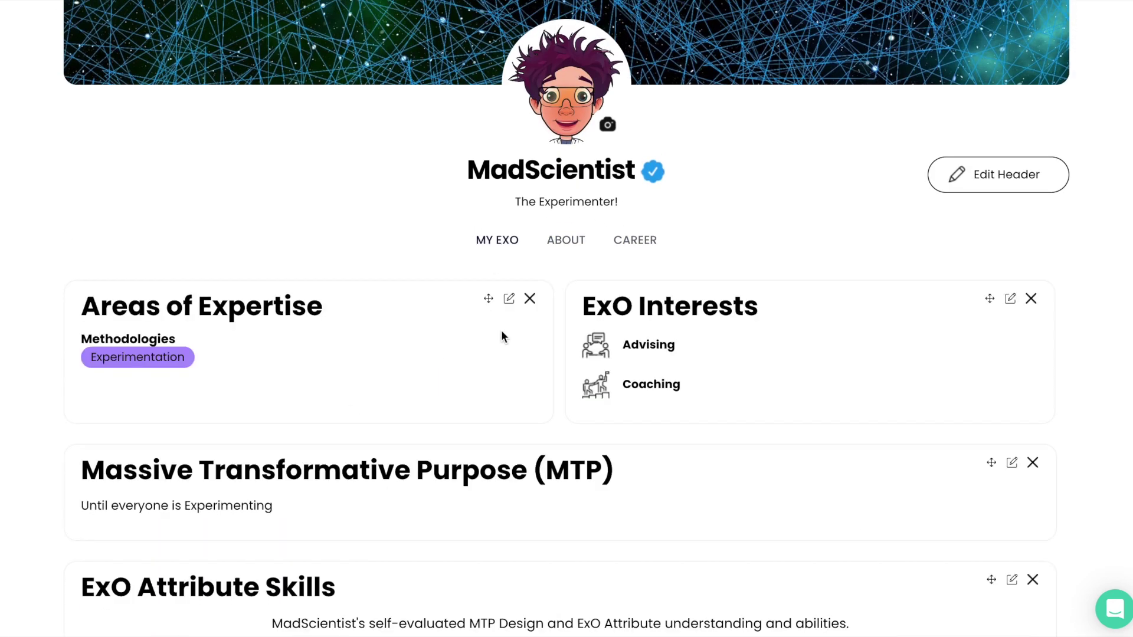
{"action": "scroll", "coordinate": [746, 284], "scroll_direction": "up", "scroll_amount": 4}
{"action": "scroll", "coordinate": [747, 284], "scroll_direction": "down", "scroll_amount": 4}
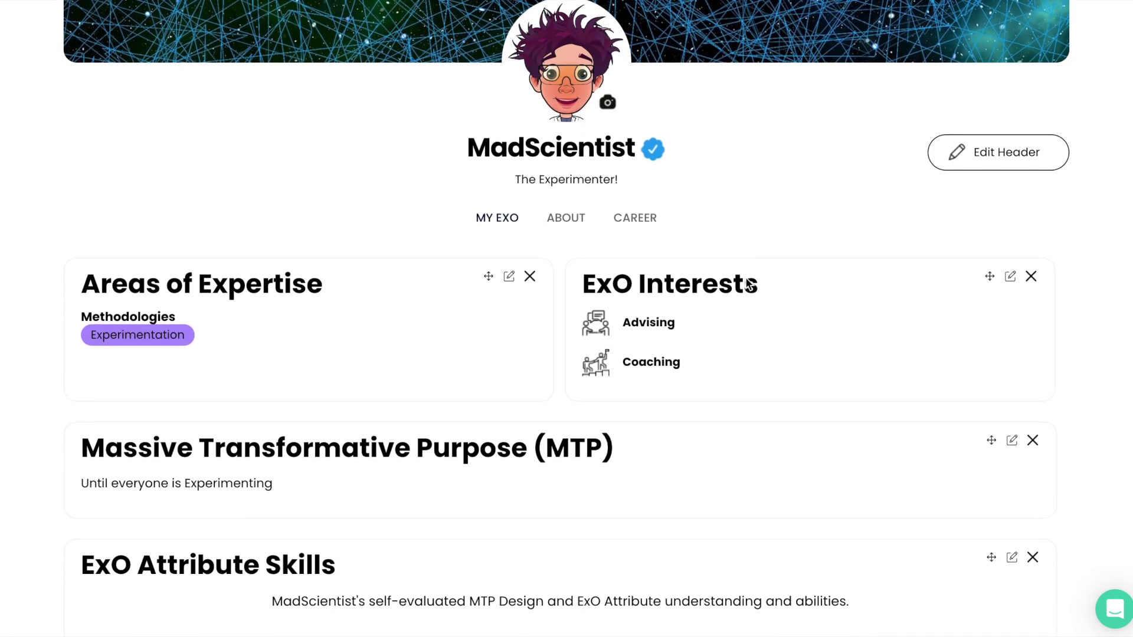
{"action": "scroll", "coordinate": [746, 284], "scroll_direction": "up", "scroll_amount": 5}
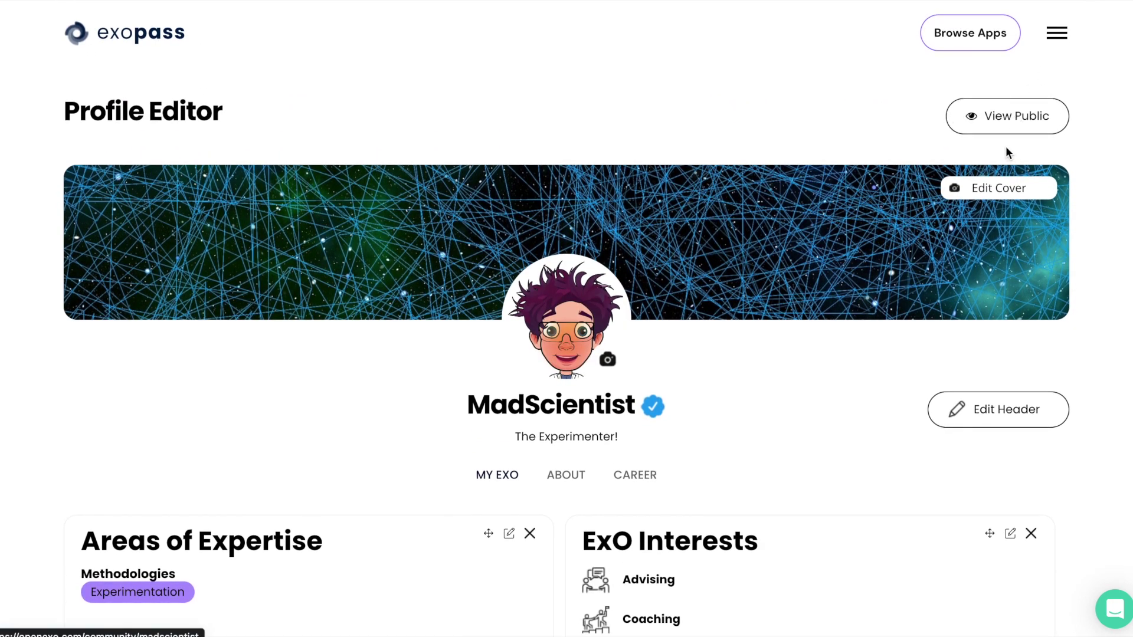
{"action": "left_click", "coordinate": [1010, 121]}
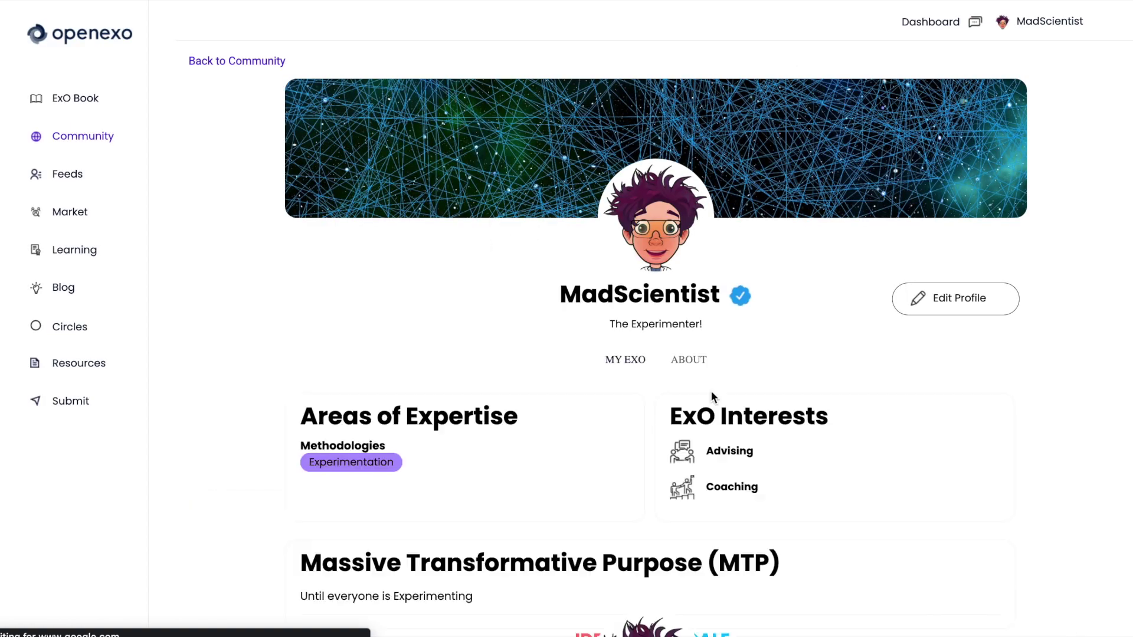
Step: From your profile page, use the username menu to reach Account Settings
{"action": "scroll", "coordinate": [696, 304], "scroll_direction": "down", "scroll_amount": 10}
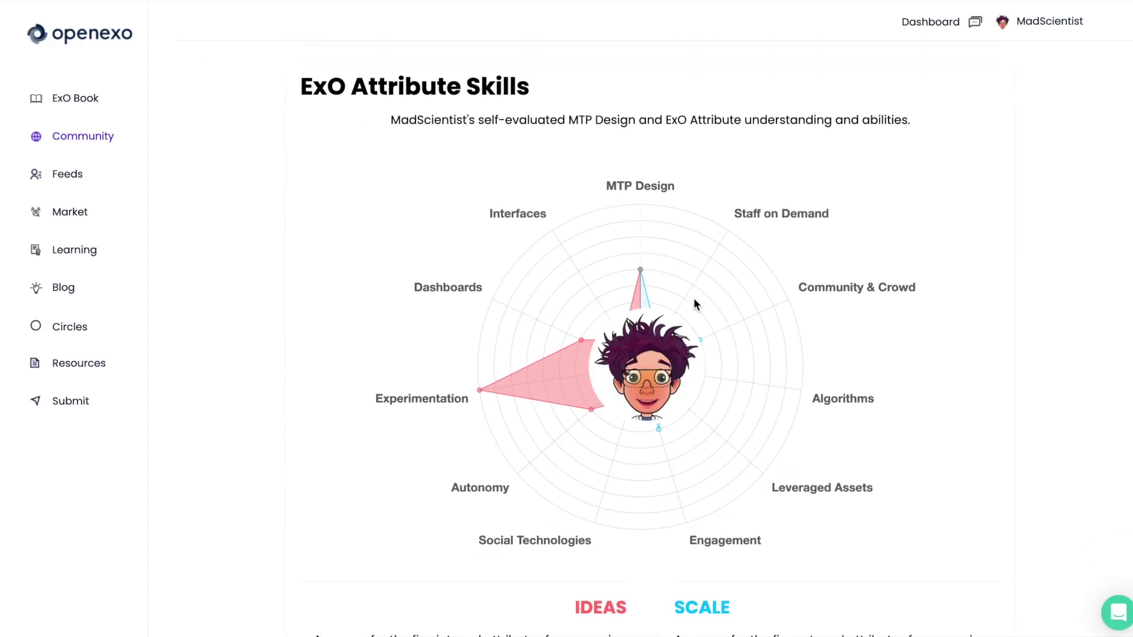
{"action": "scroll", "coordinate": [694, 303], "scroll_direction": "up", "scroll_amount": 10}
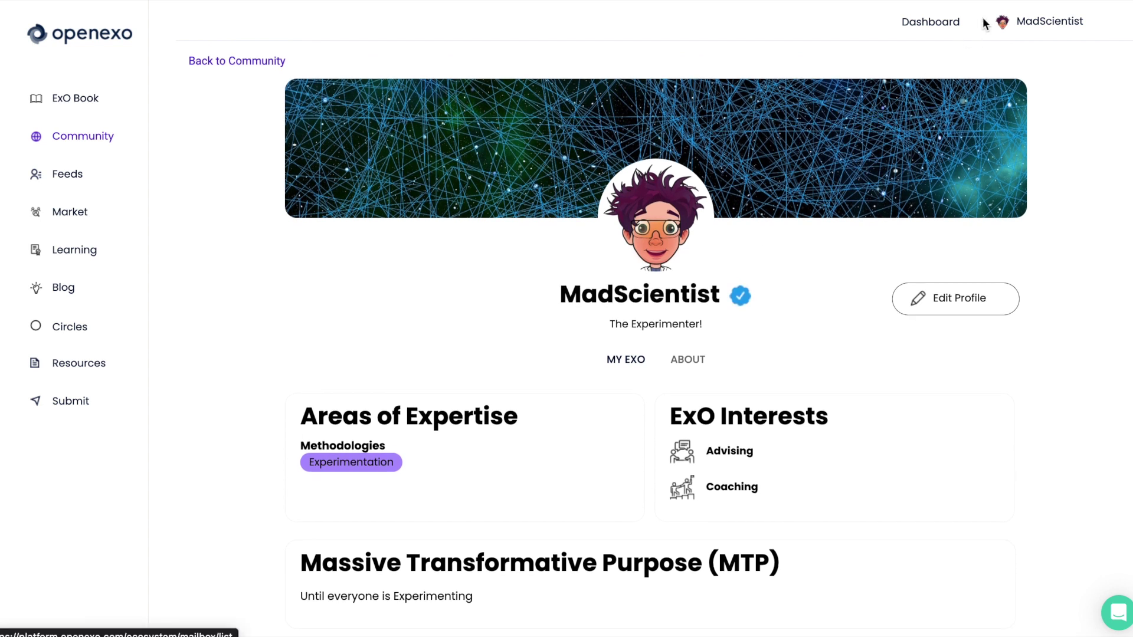
{"action": "left_click", "coordinate": [1051, 26]}
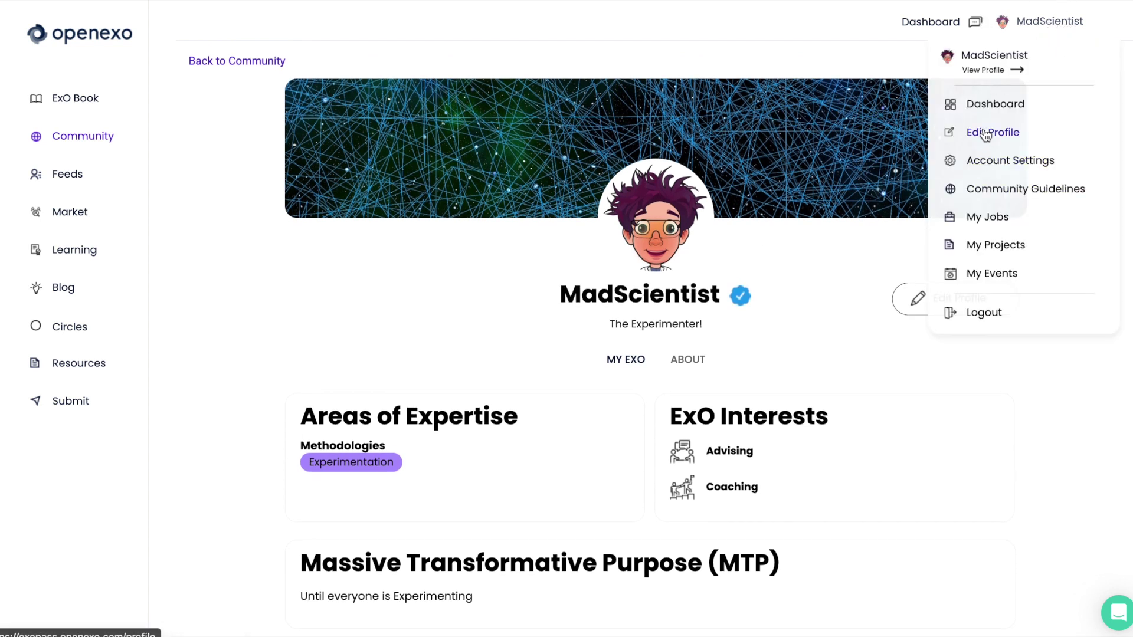
{"action": "left_click", "coordinate": [984, 161]}
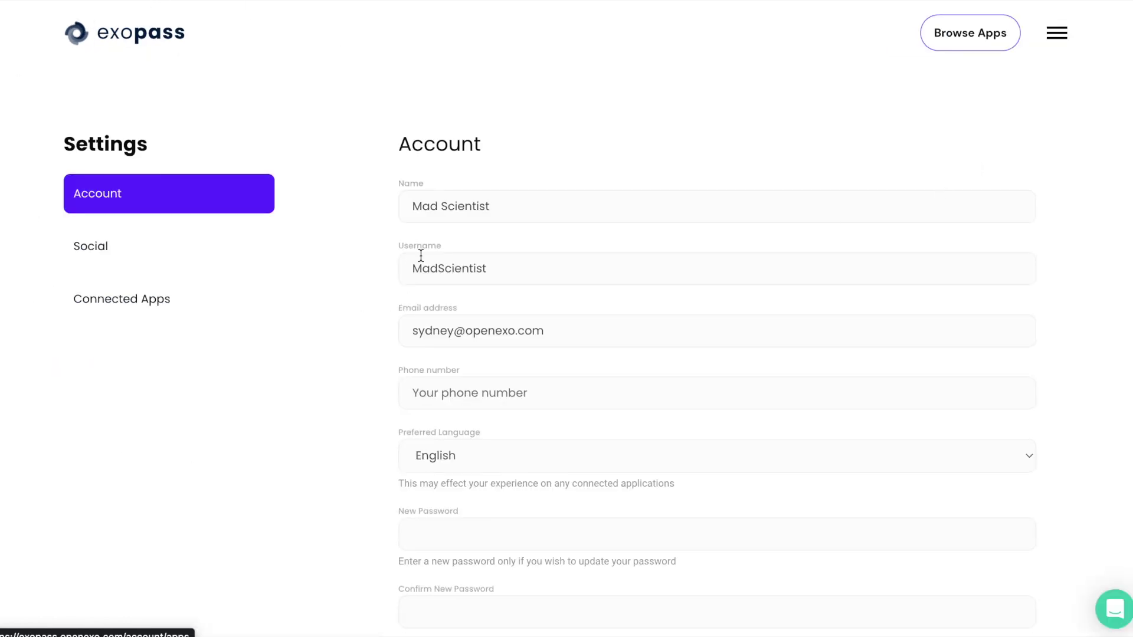
Step: Review the account's Social login connections and its Connected Apps list
{"action": "left_click", "coordinate": [110, 252]}
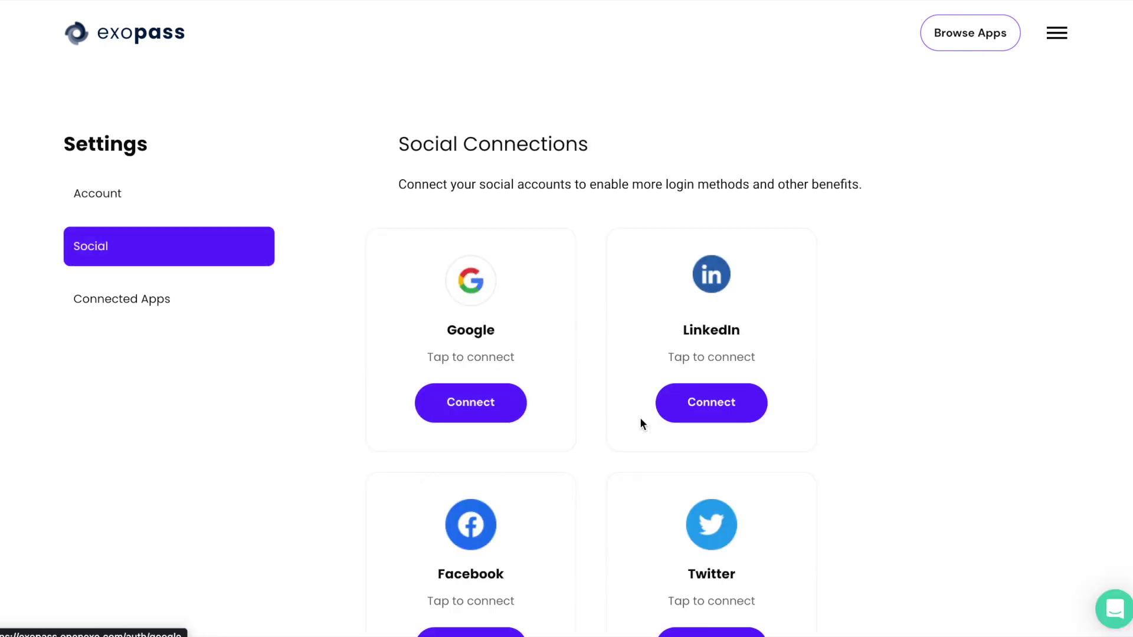
{"action": "scroll", "coordinate": [373, 495], "scroll_direction": "down", "scroll_amount": 5}
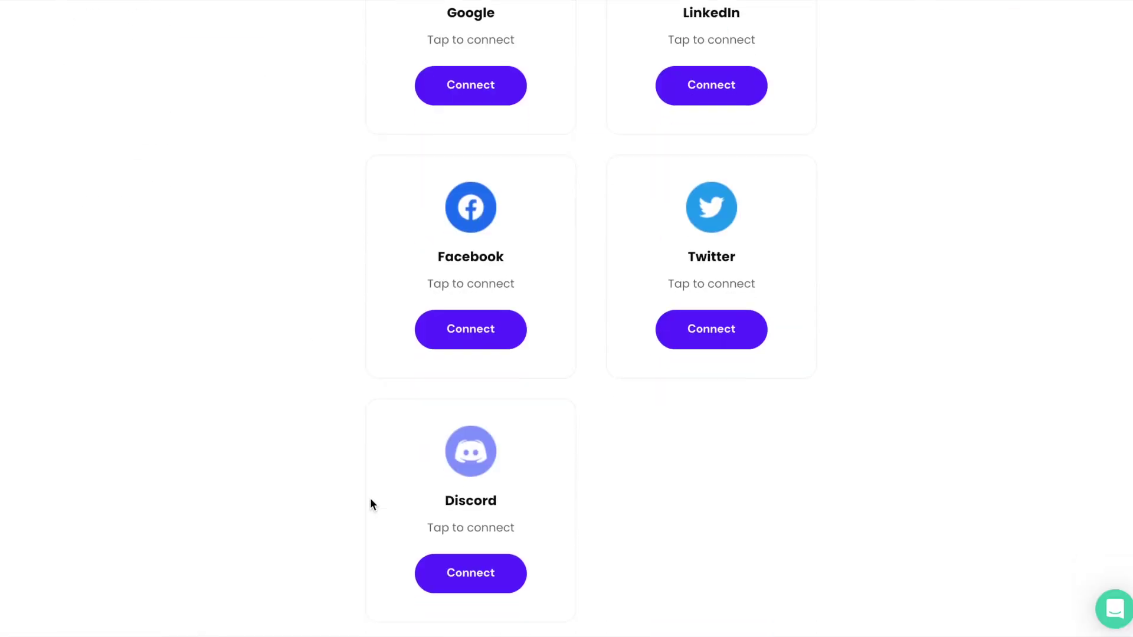
{"action": "scroll", "coordinate": [370, 499], "scroll_direction": "up", "scroll_amount": 3}
{"action": "scroll", "coordinate": [371, 499], "scroll_direction": "up", "scroll_amount": 2}
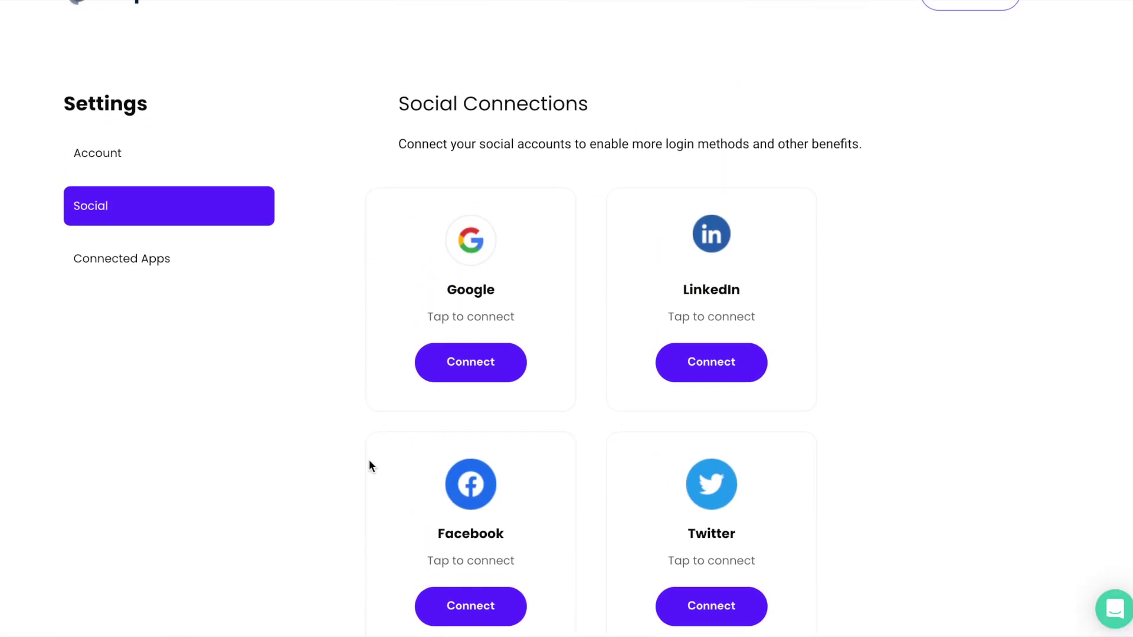
{"action": "left_click", "coordinate": [131, 262]}
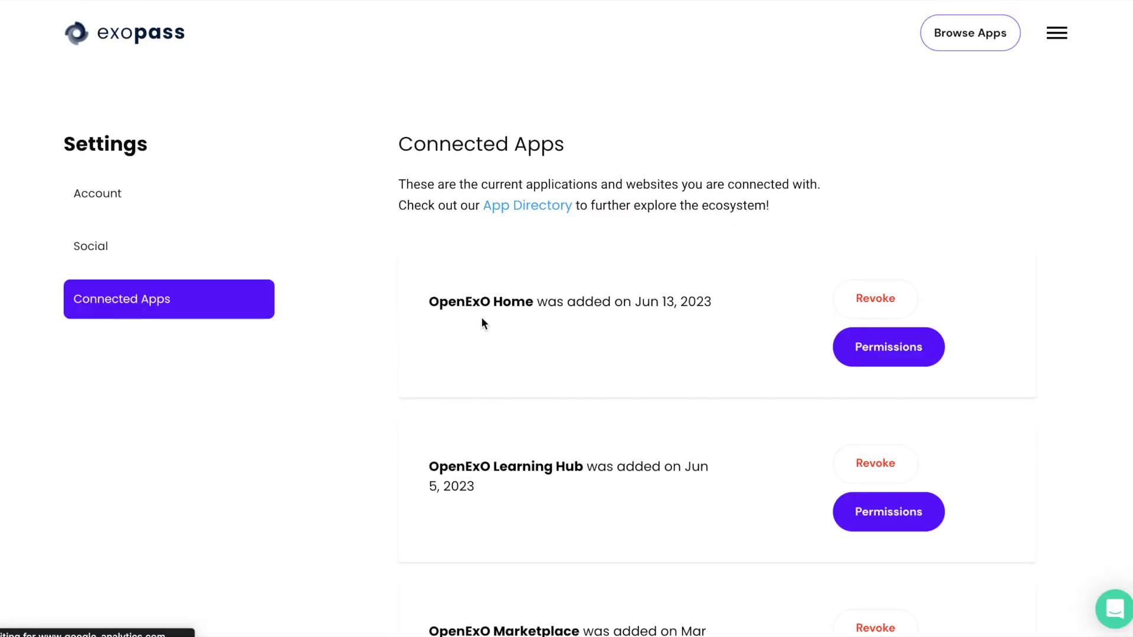
{"action": "scroll", "coordinate": [591, 334], "scroll_direction": "down", "scroll_amount": 1}
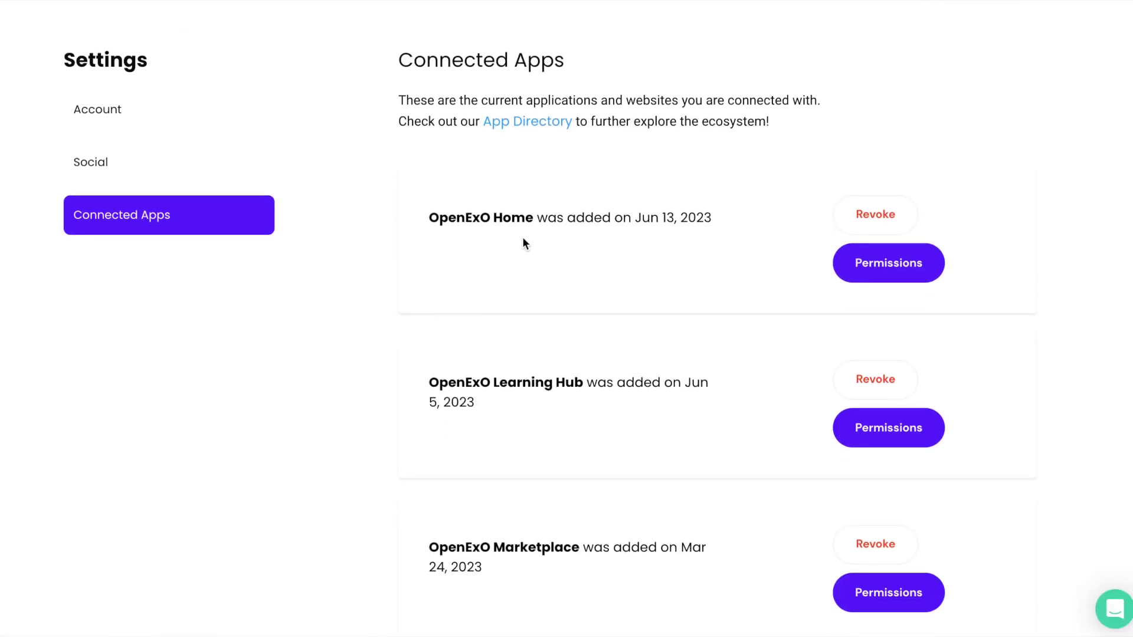
{"action": "scroll", "coordinate": [616, 460], "scroll_direction": "down", "scroll_amount": 3}
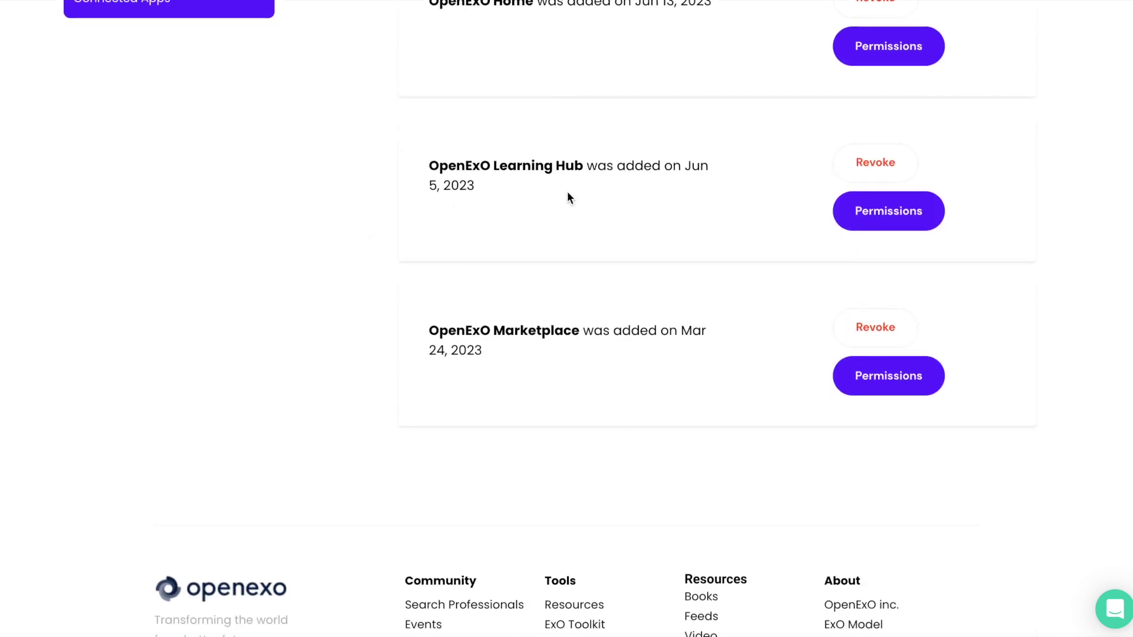
{"action": "scroll", "coordinate": [366, 365], "scroll_direction": "up", "scroll_amount": 4}
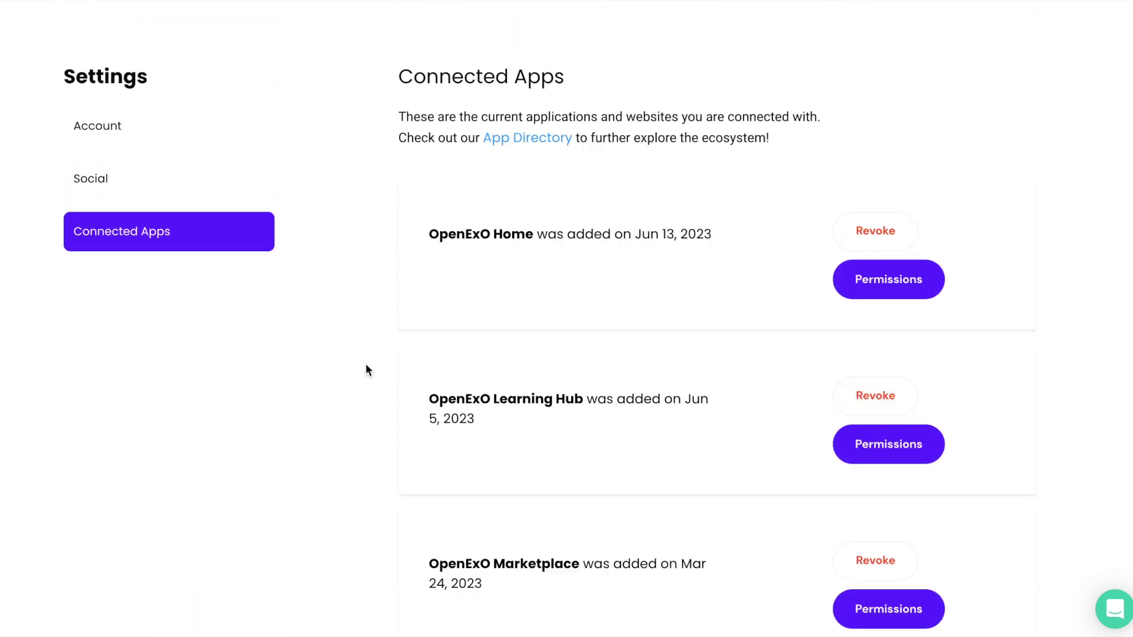
Step: Launch OpenExO Home from the ExO Apps directory and bring up the account menu
{"action": "left_click", "coordinate": [1056, 34]}
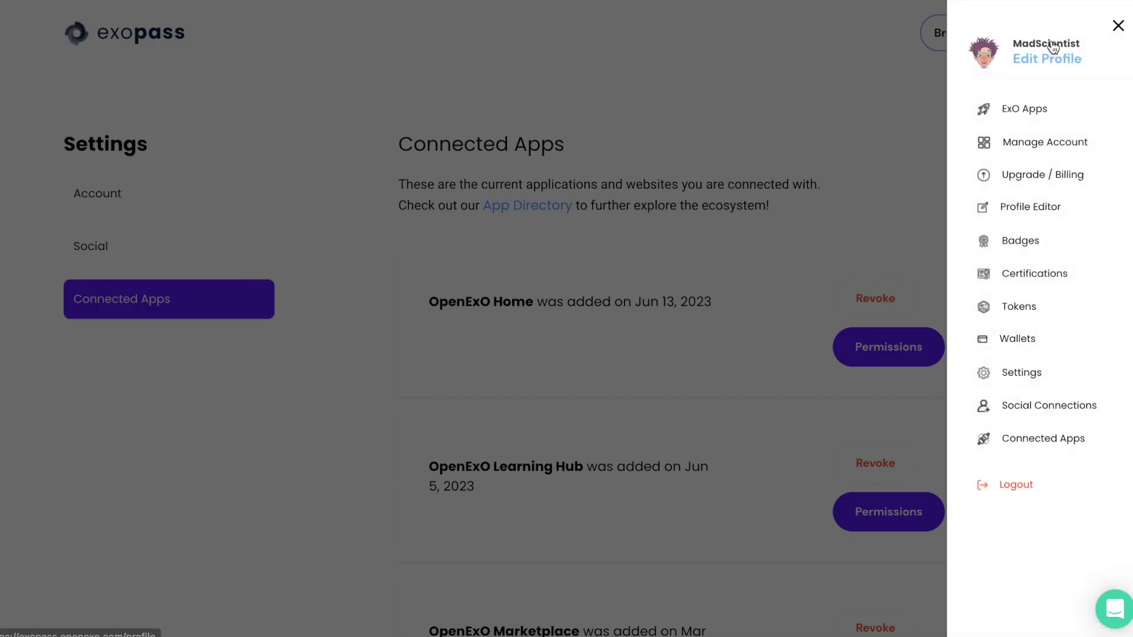
{"action": "left_click", "coordinate": [1024, 118]}
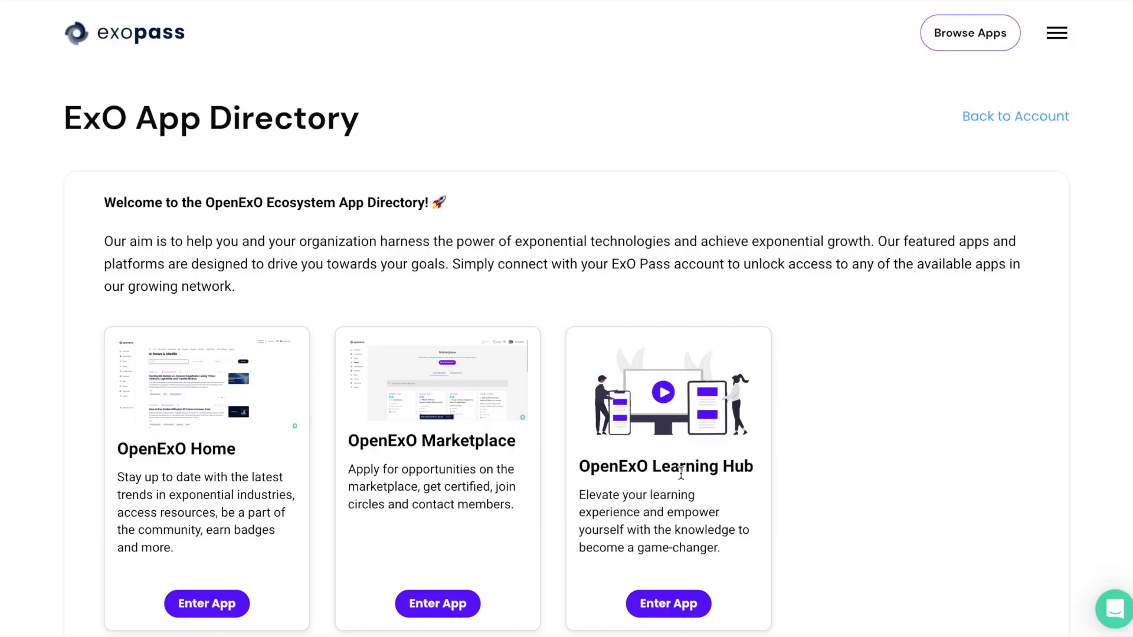
{"action": "left_click", "coordinate": [200, 606]}
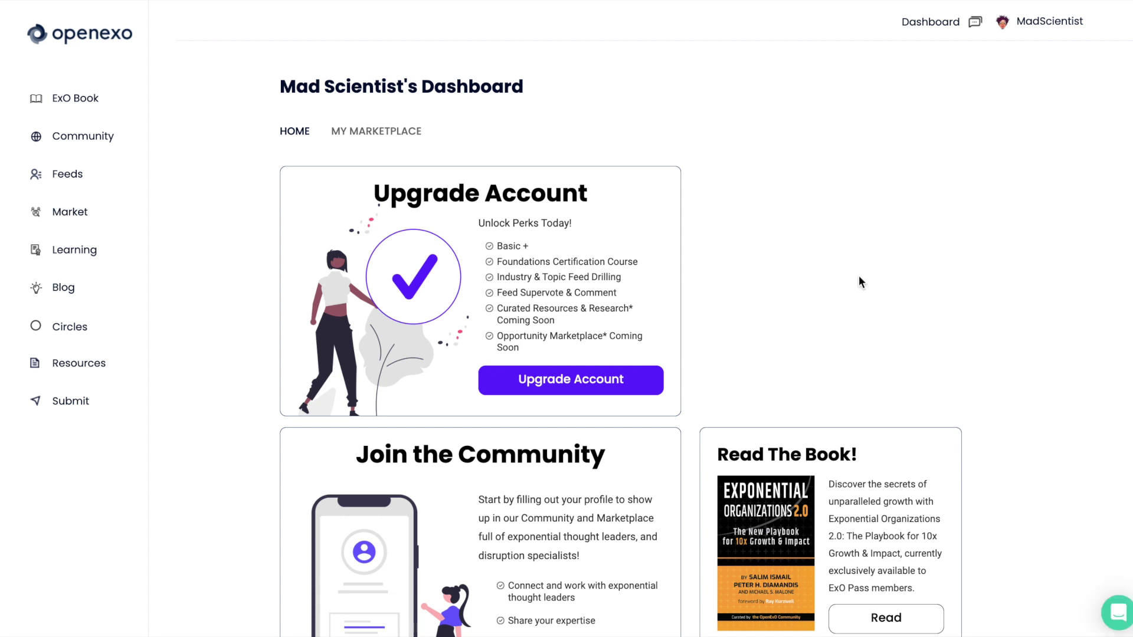
{"action": "left_click", "coordinate": [1032, 25]}
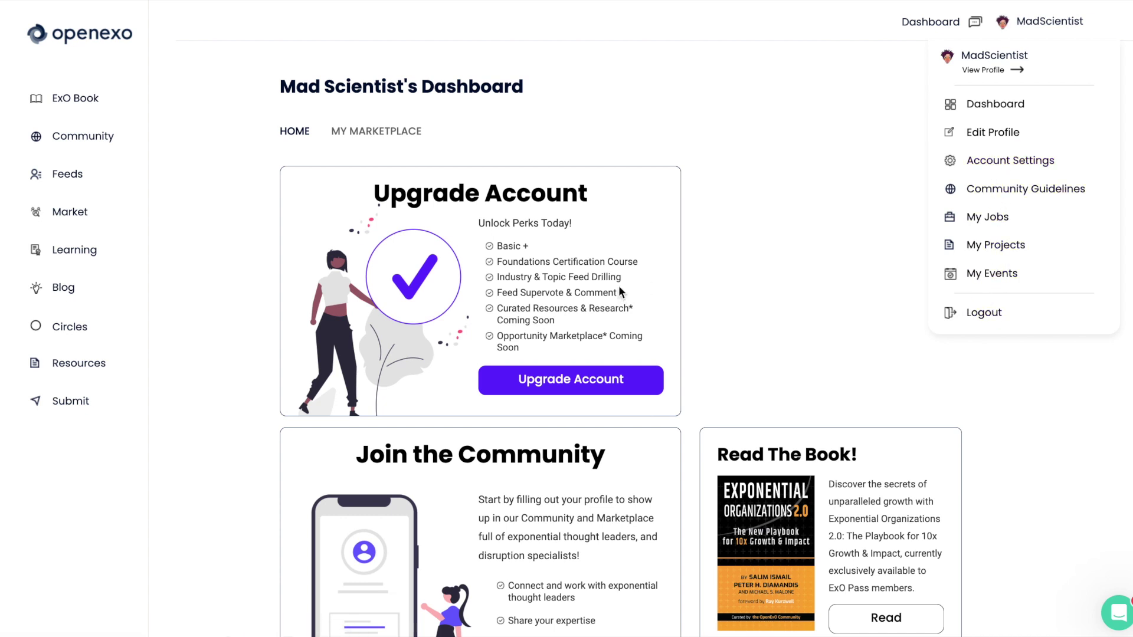
Step: Close the account menu and open the Community member directory showing 27,876 members
{"action": "left_click", "coordinate": [244, 140]}
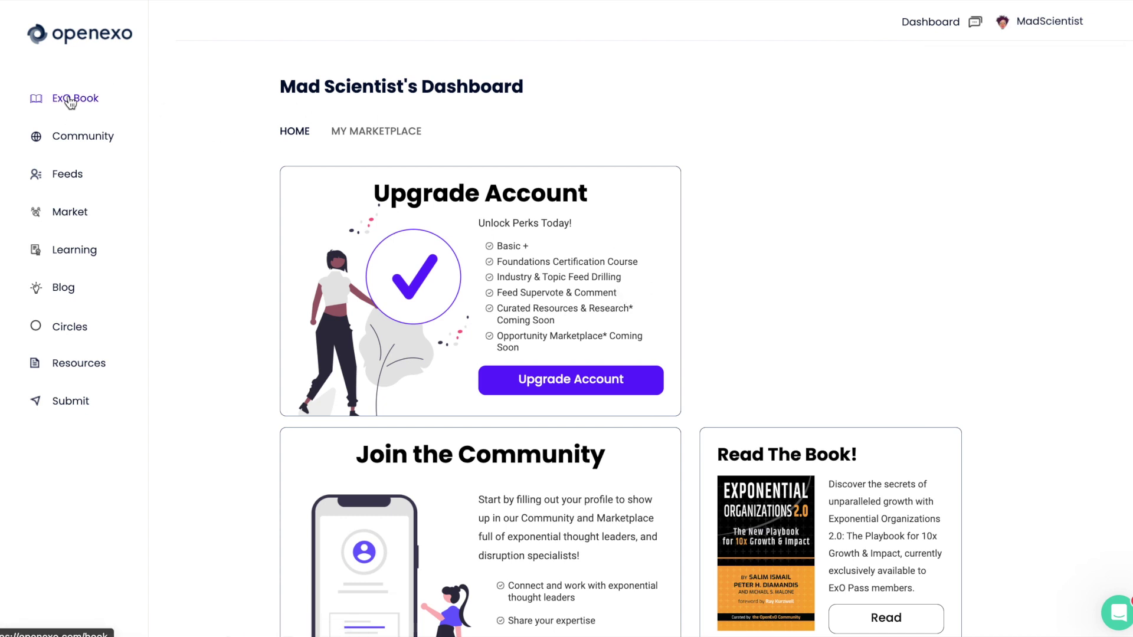
{"action": "left_click", "coordinate": [72, 141]}
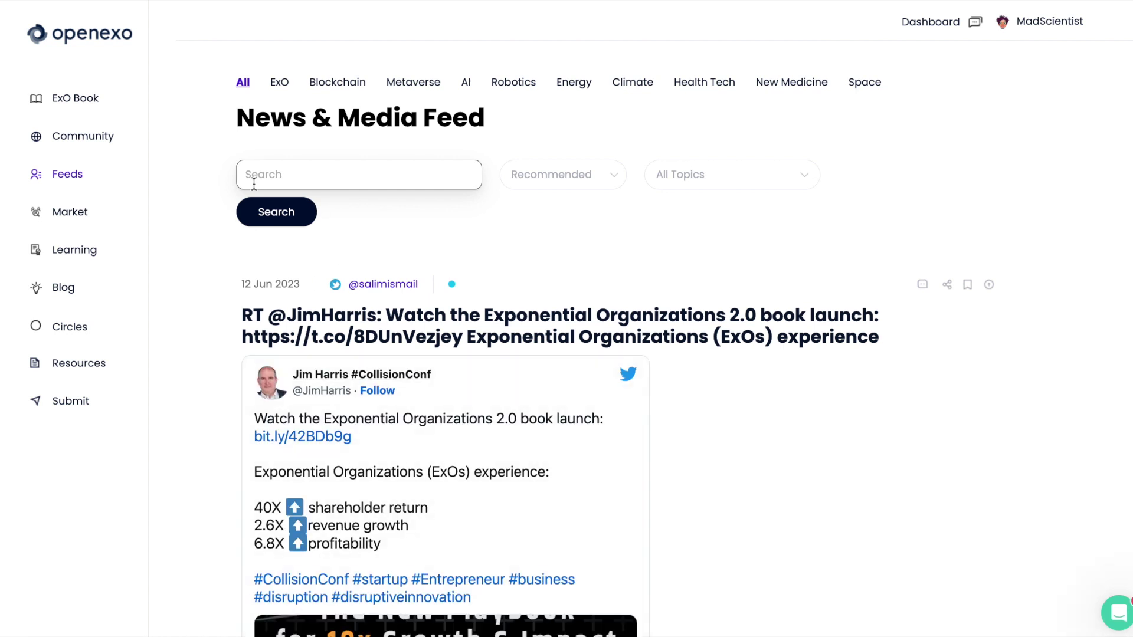
Step: Dismiss Dash's chat message and filter the News & Media feed to Energy articles
{"action": "scroll", "coordinate": [215, 430], "scroll_direction": "down", "scroll_amount": 1}
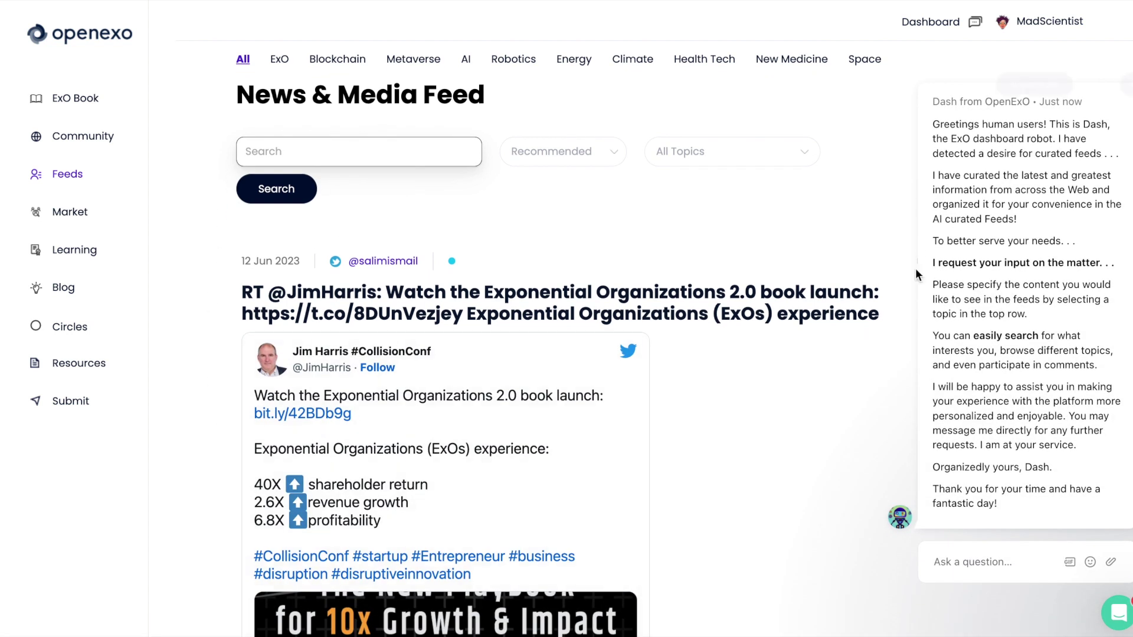
{"action": "left_click", "coordinate": [1128, 84]}
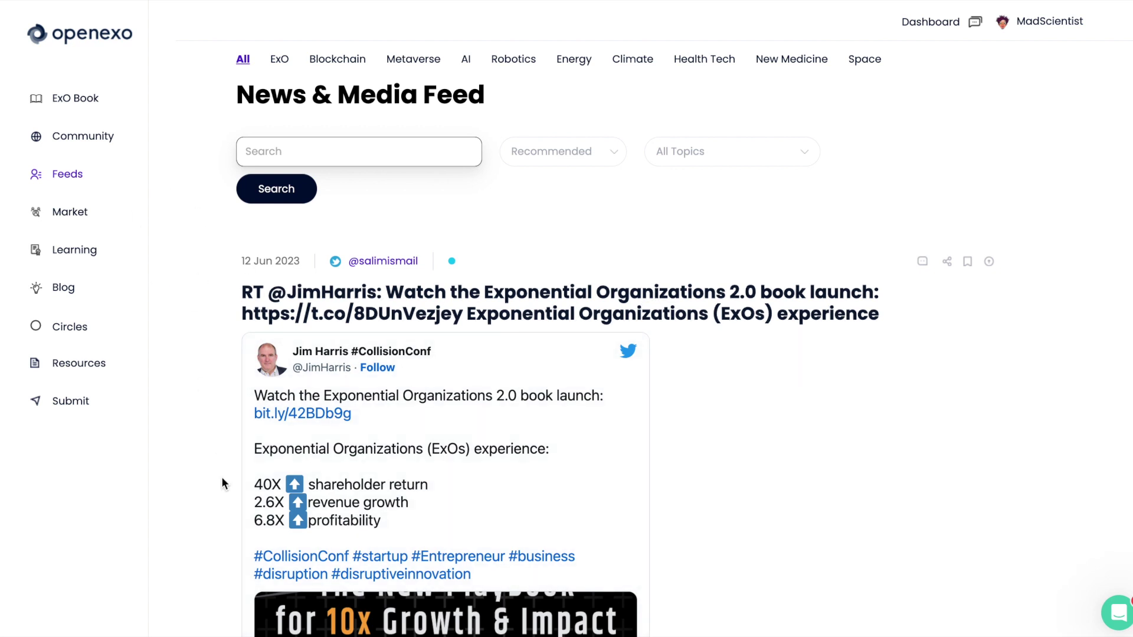
{"action": "scroll", "coordinate": [221, 477], "scroll_direction": "up", "scroll_amount": 1}
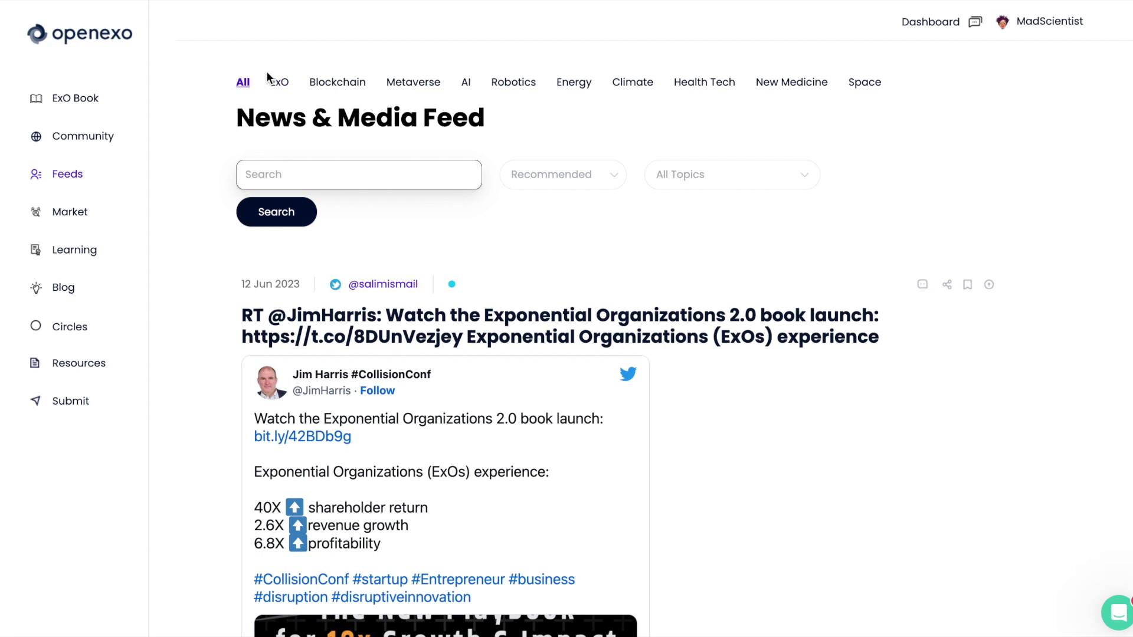
{"action": "left_click", "coordinate": [577, 87]}
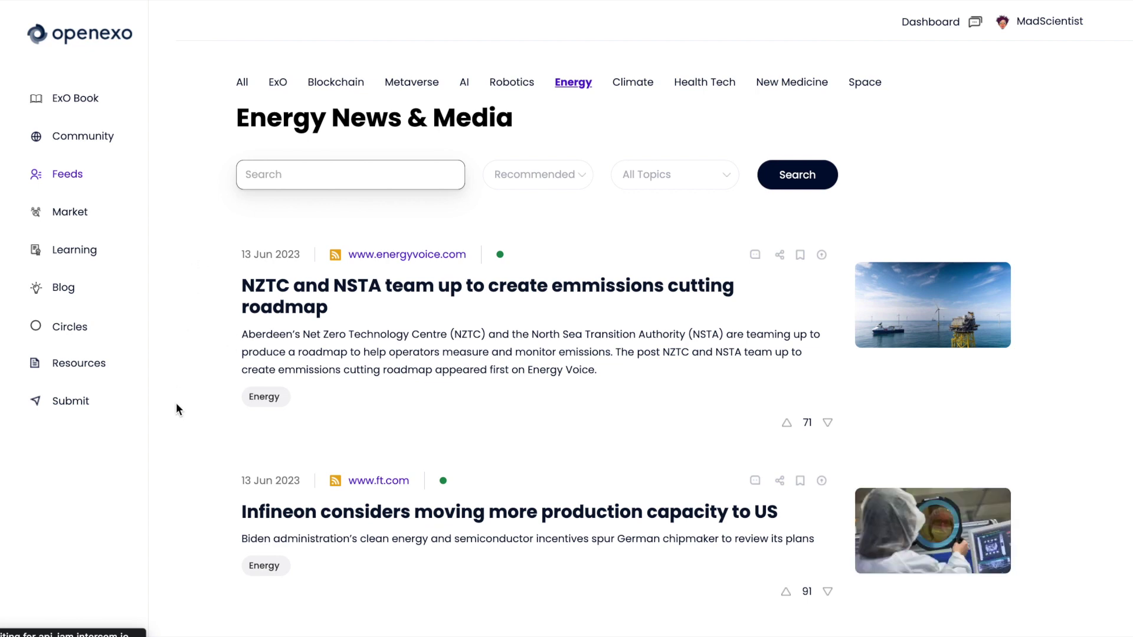
{"action": "scroll", "coordinate": [178, 430], "scroll_direction": "down", "scroll_amount": 2}
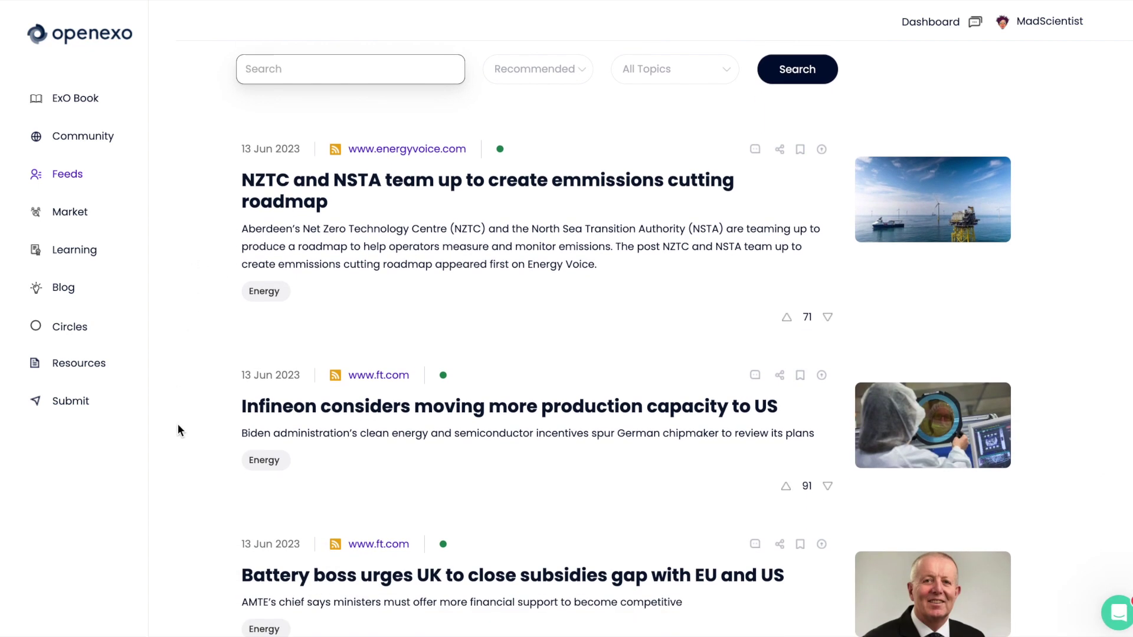
{"action": "scroll", "coordinate": [179, 424], "scroll_direction": "down", "scroll_amount": 5}
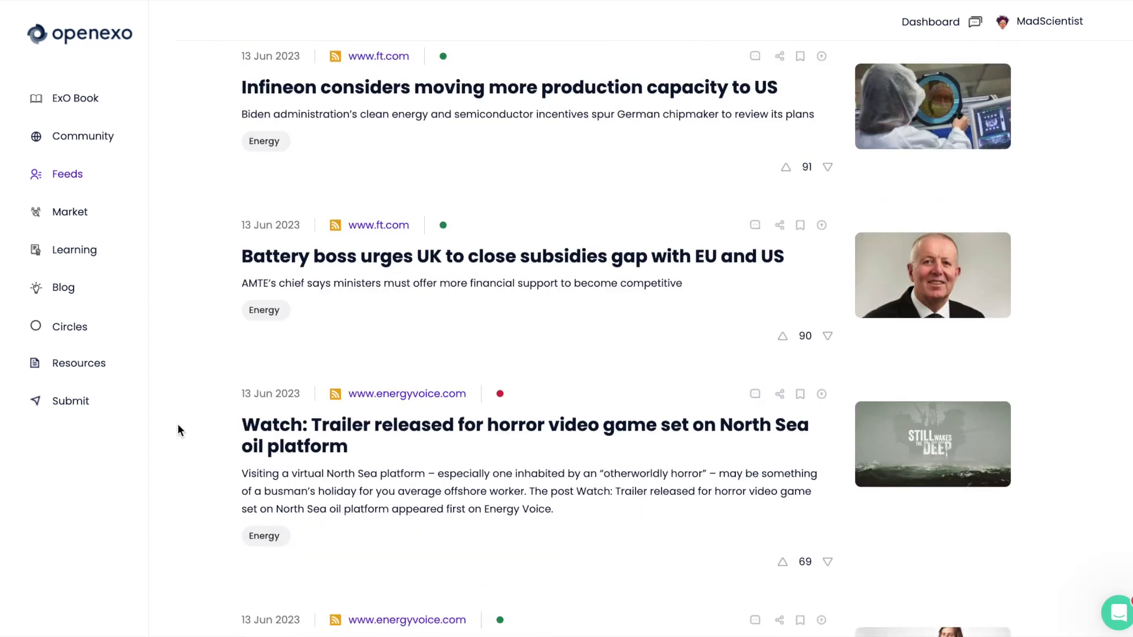
{"action": "scroll", "coordinate": [178, 424], "scroll_direction": "up", "scroll_amount": 7}
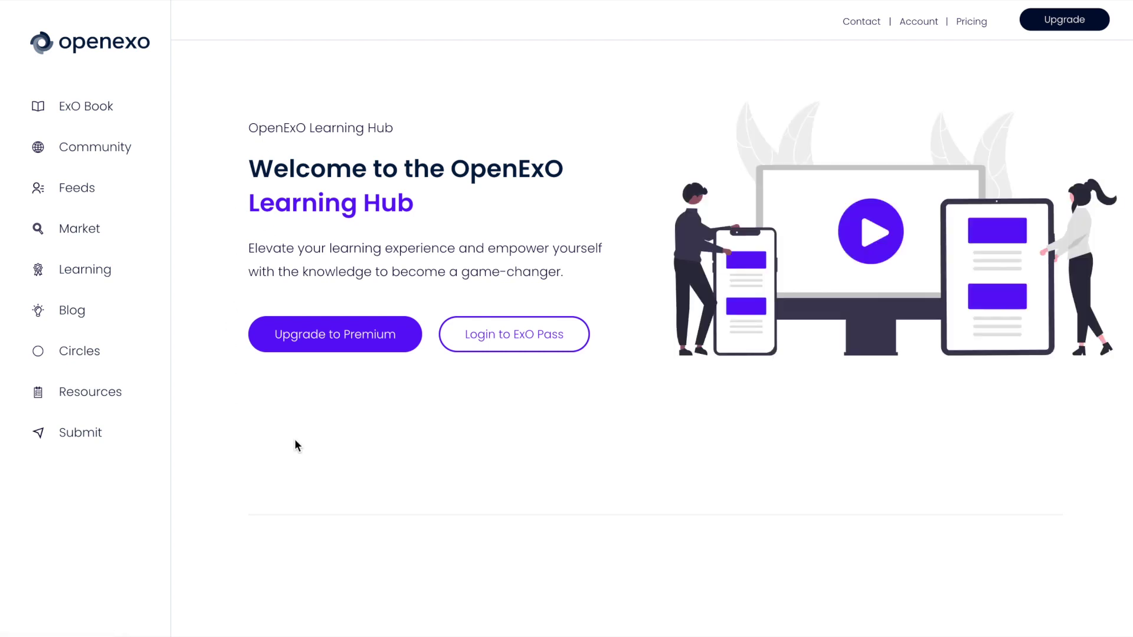
Step: Scroll through the Learning Hub's premium upgrade and ExO Pass login options, then go to Resources
{"action": "scroll", "coordinate": [323, 469], "scroll_direction": "down", "scroll_amount": 7}
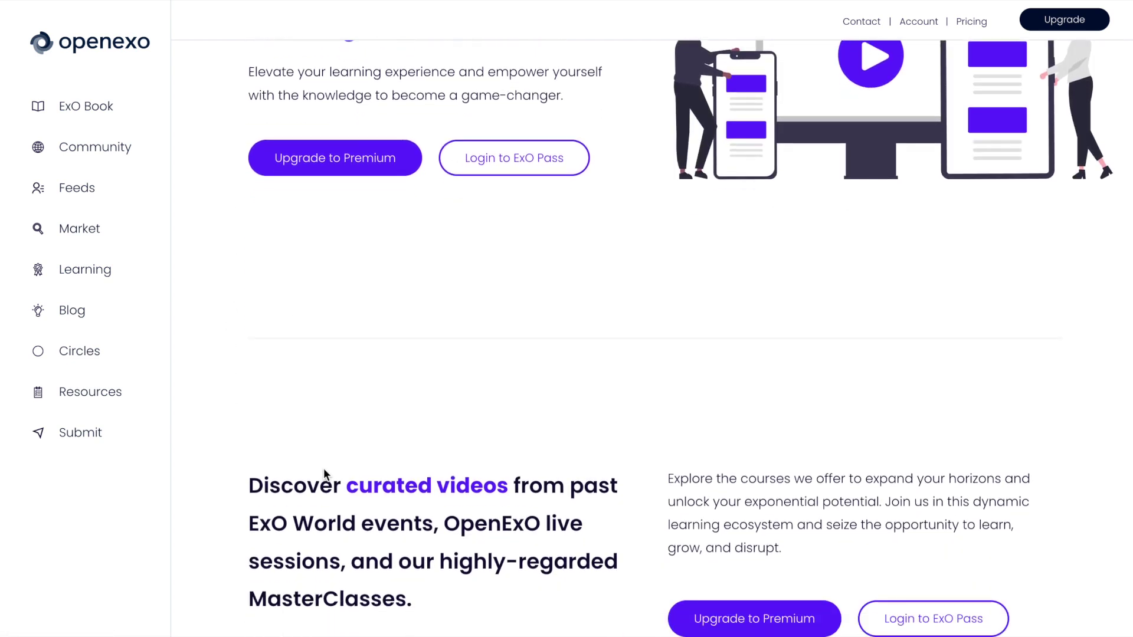
{"action": "scroll", "coordinate": [324, 470], "scroll_direction": "down", "scroll_amount": 9}
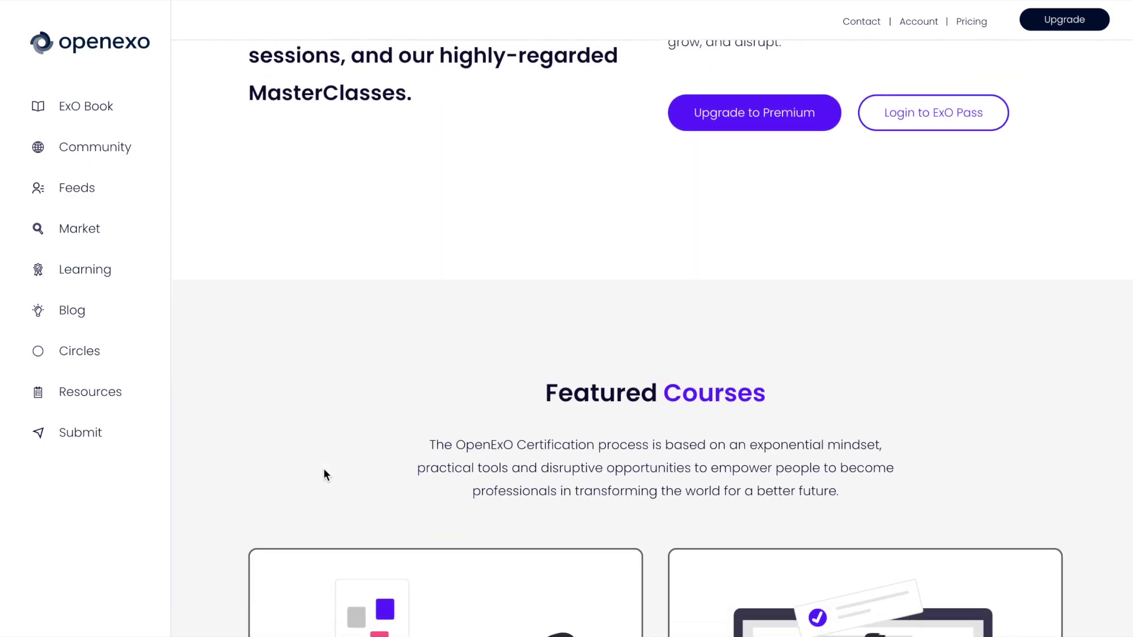
{"action": "scroll", "coordinate": [323, 468], "scroll_direction": "down", "scroll_amount": 5}
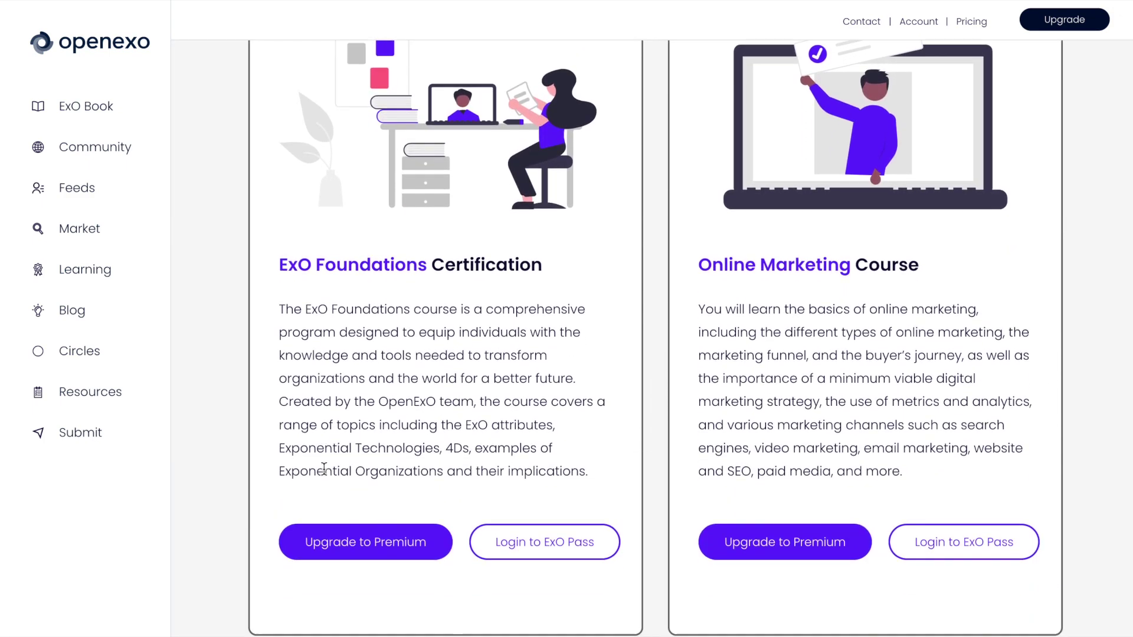
{"action": "scroll", "coordinate": [386, 504], "scroll_direction": "down", "scroll_amount": 9}
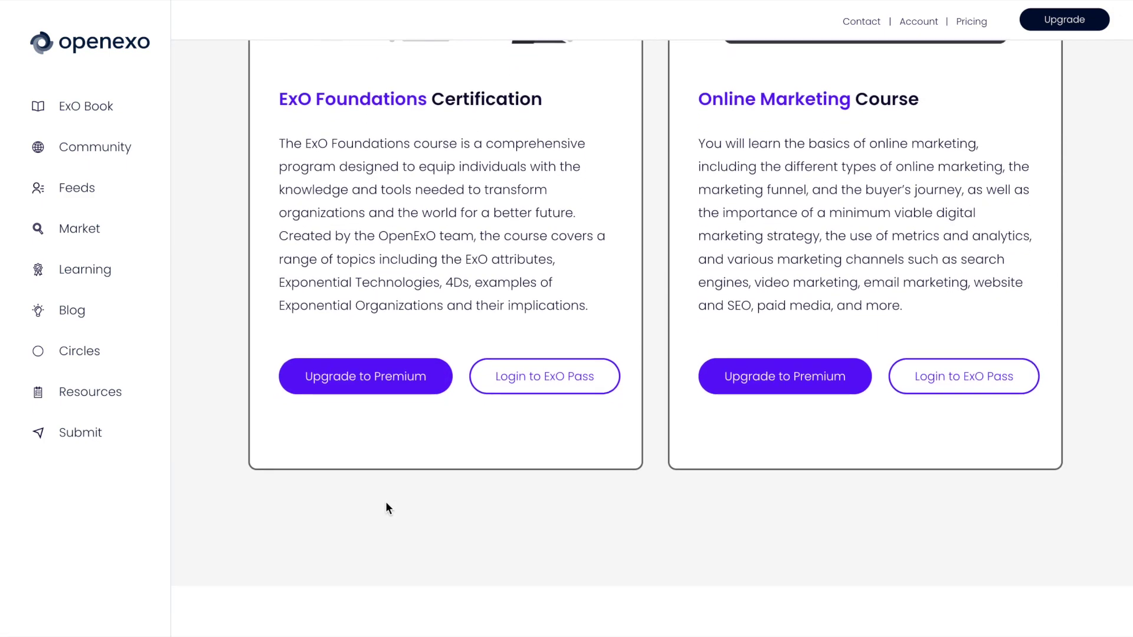
{"action": "scroll", "coordinate": [385, 504], "scroll_direction": "down", "scroll_amount": 11}
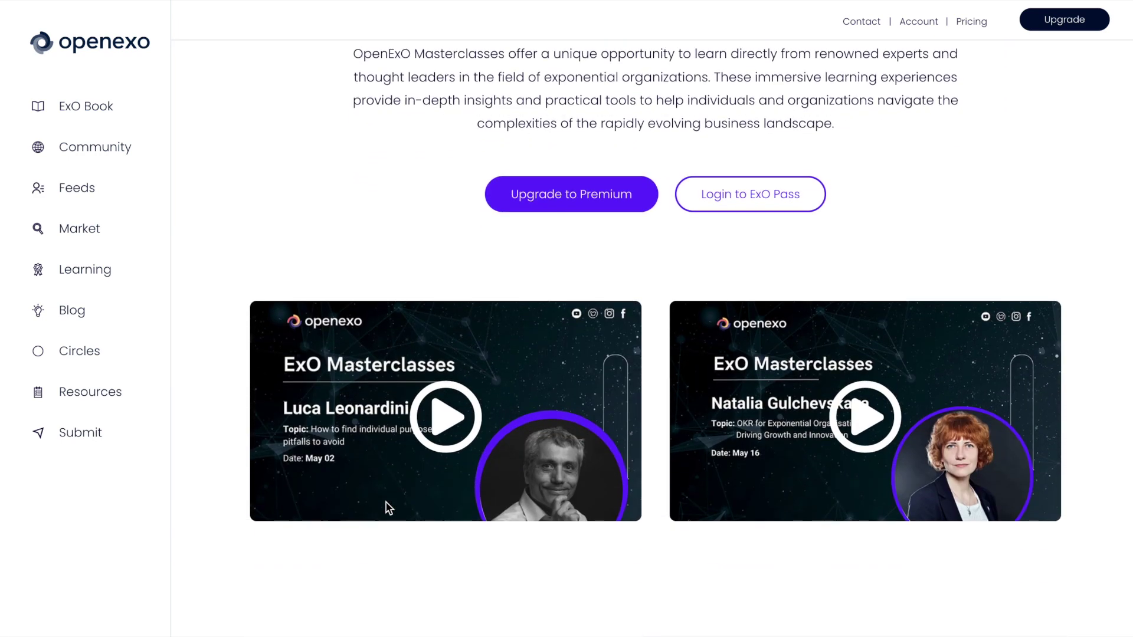
{"action": "scroll", "coordinate": [386, 503], "scroll_direction": "down", "scroll_amount": 6}
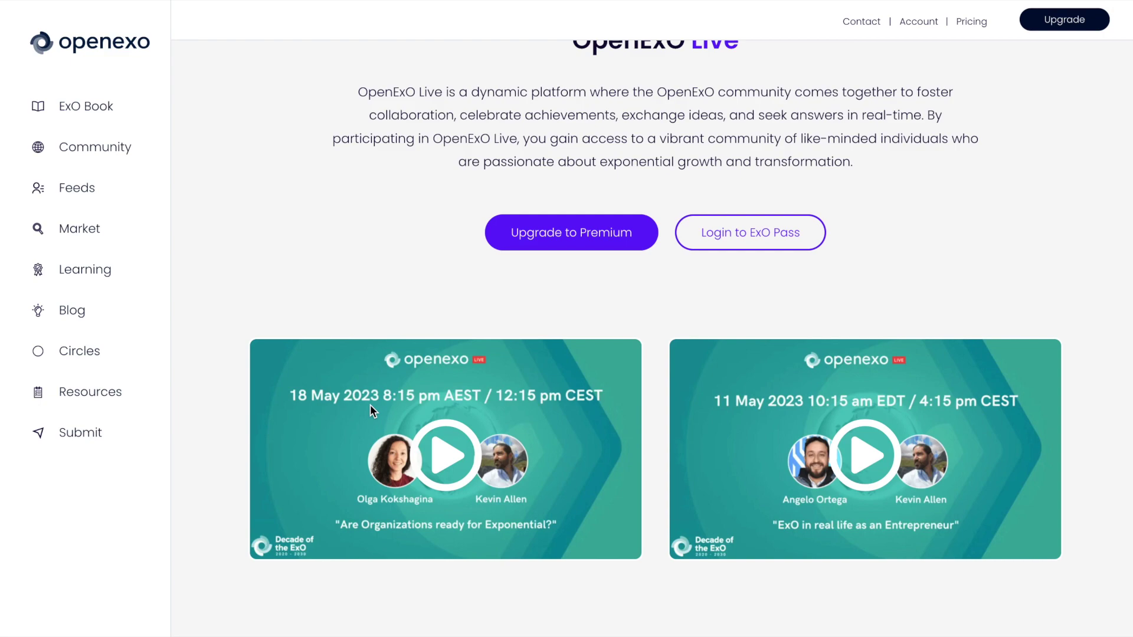
{"action": "scroll", "coordinate": [370, 405], "scroll_direction": "down", "scroll_amount": 13}
{"action": "scroll", "coordinate": [370, 405], "scroll_direction": "down", "scroll_amount": 3}
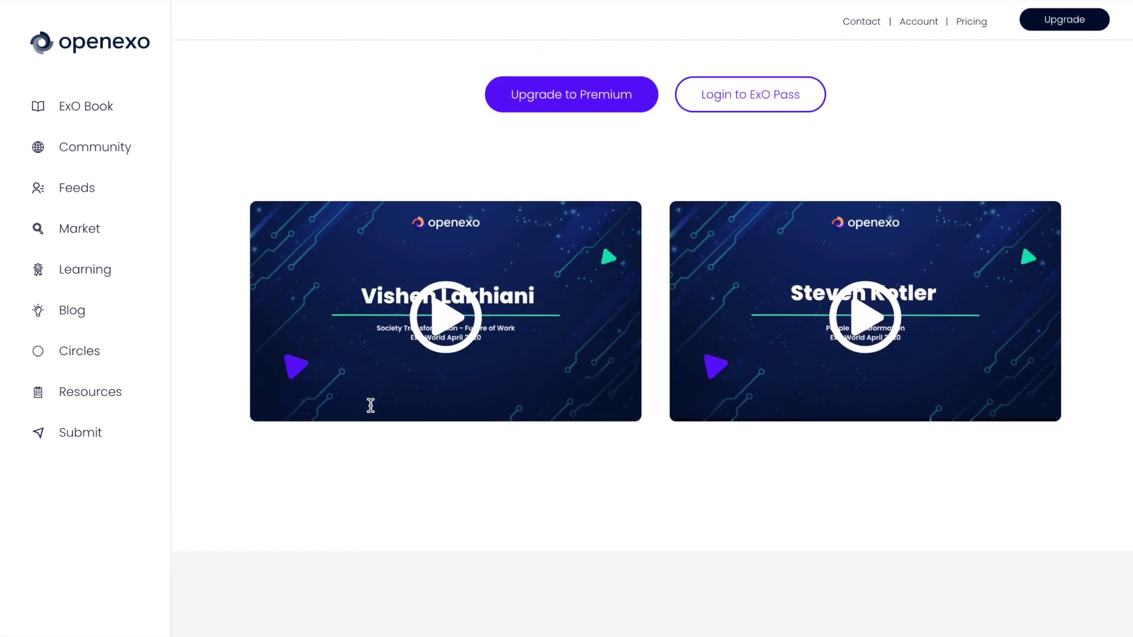
{"action": "scroll", "coordinate": [370, 405], "scroll_direction": "up", "scroll_amount": 20}
{"action": "scroll", "coordinate": [370, 405], "scroll_direction": "up", "scroll_amount": 20}
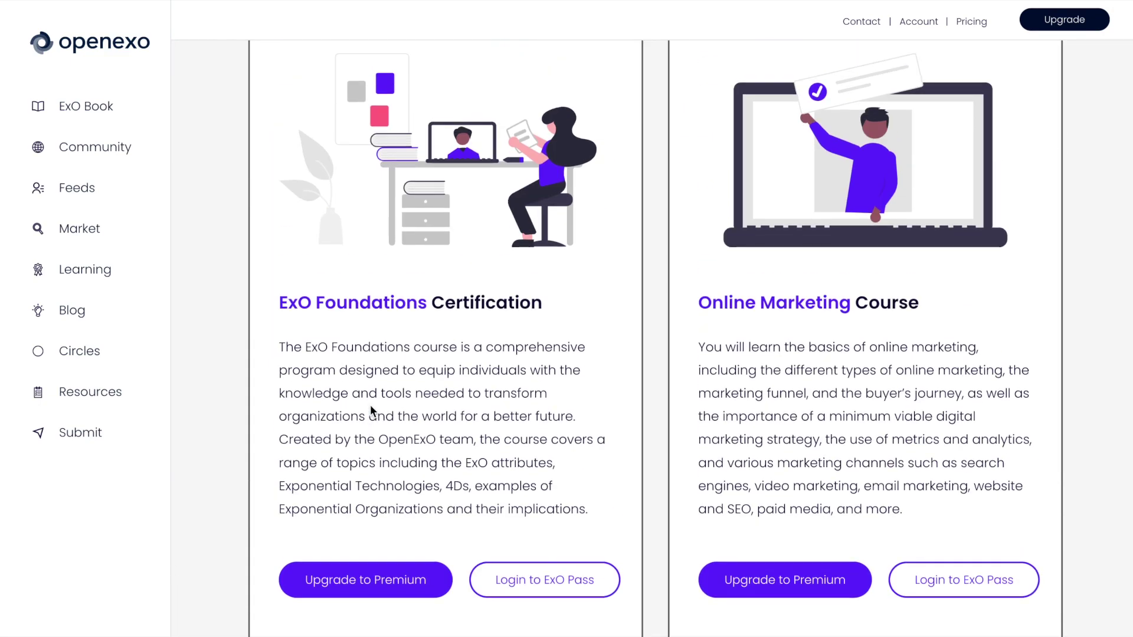
{"action": "scroll", "coordinate": [370, 405], "scroll_direction": "up", "scroll_amount": 3}
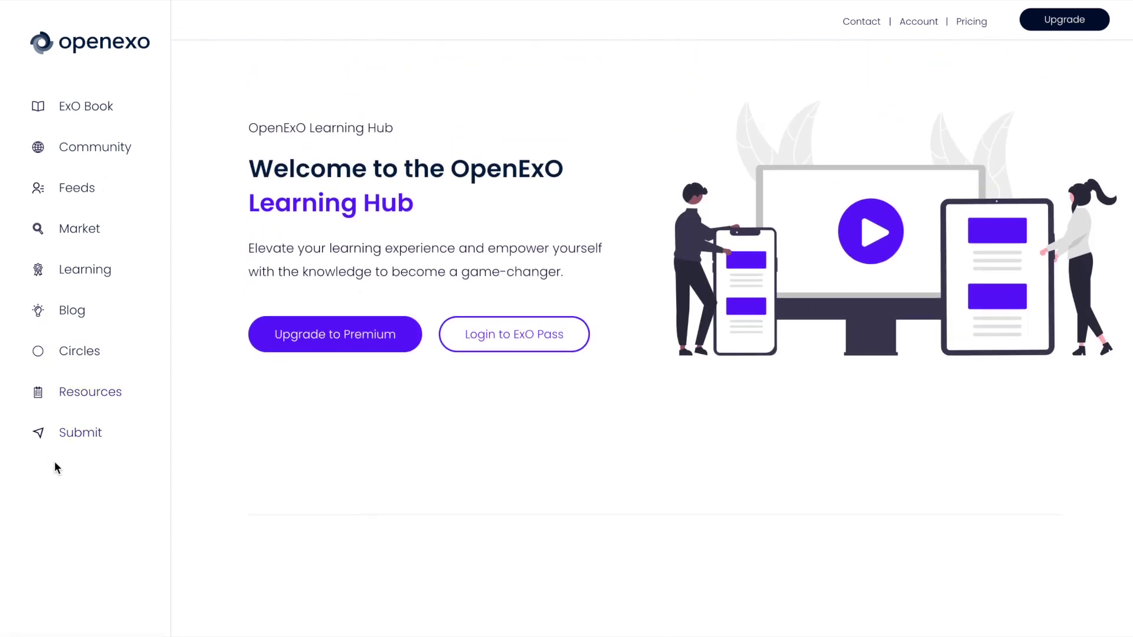
{"action": "left_click", "coordinate": [71, 397]}
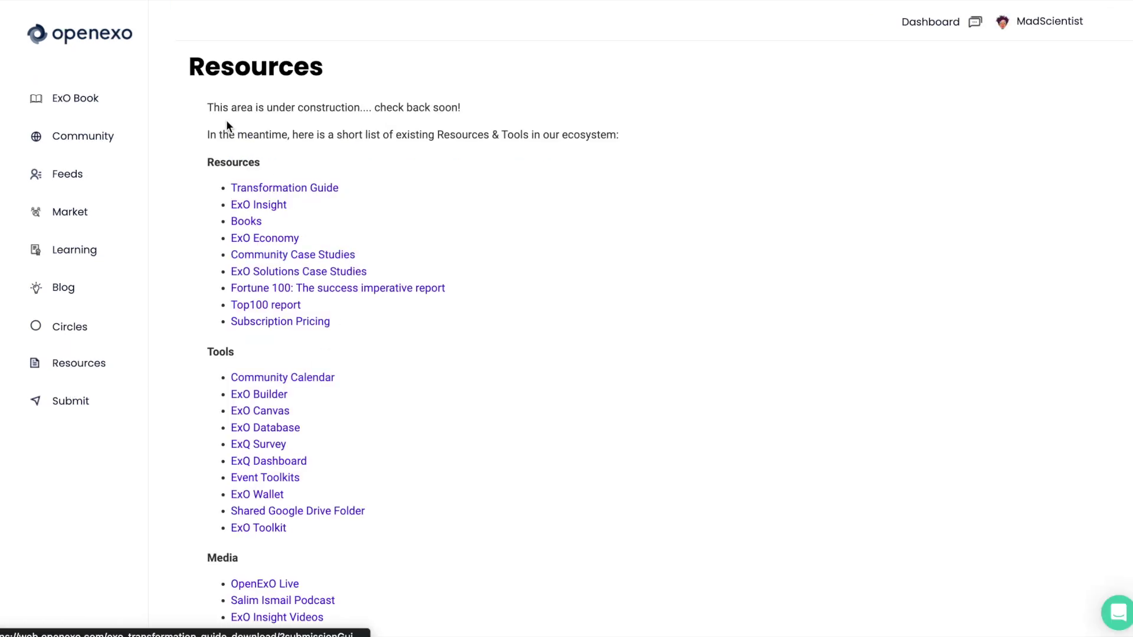
Step: Browse the Resources, Tools and Media lists, then return to the Mad Scientist's Dashboard
{"action": "scroll", "coordinate": [189, 447], "scroll_direction": "down", "scroll_amount": 3}
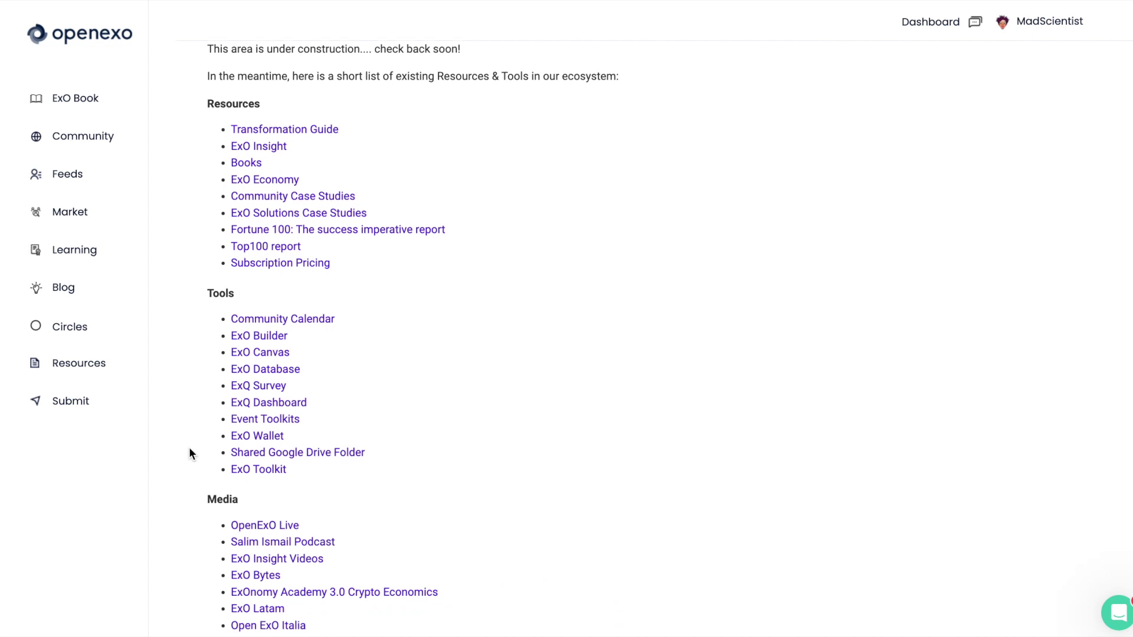
{"action": "scroll", "coordinate": [189, 448], "scroll_direction": "up", "scroll_amount": 3}
{"action": "scroll", "coordinate": [189, 447], "scroll_direction": "down", "scroll_amount": 1}
{"action": "scroll", "coordinate": [189, 454], "scroll_direction": "down", "scroll_amount": 2}
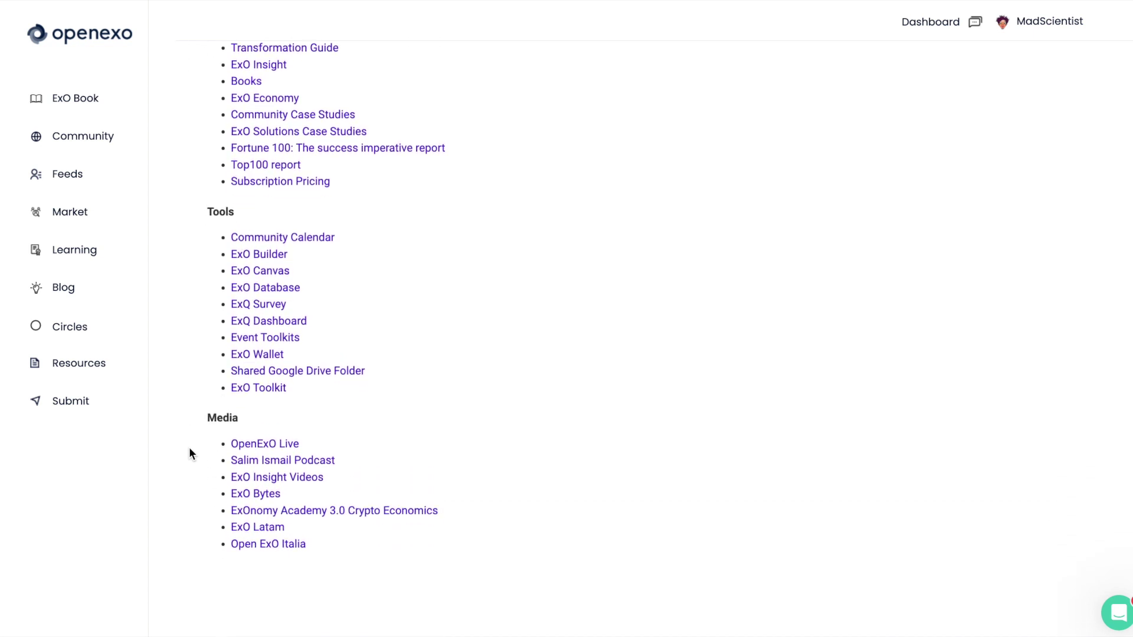
{"action": "scroll", "coordinate": [190, 448], "scroll_direction": "up", "scroll_amount": 3}
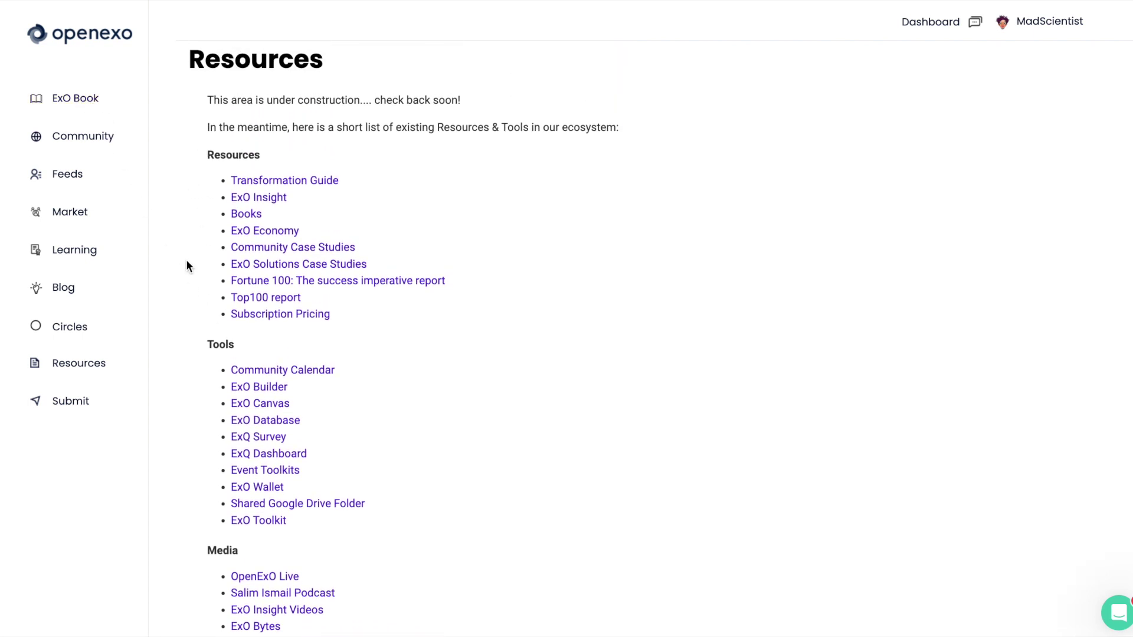
{"action": "scroll", "coordinate": [187, 261], "scroll_direction": "up", "scroll_amount": 1}
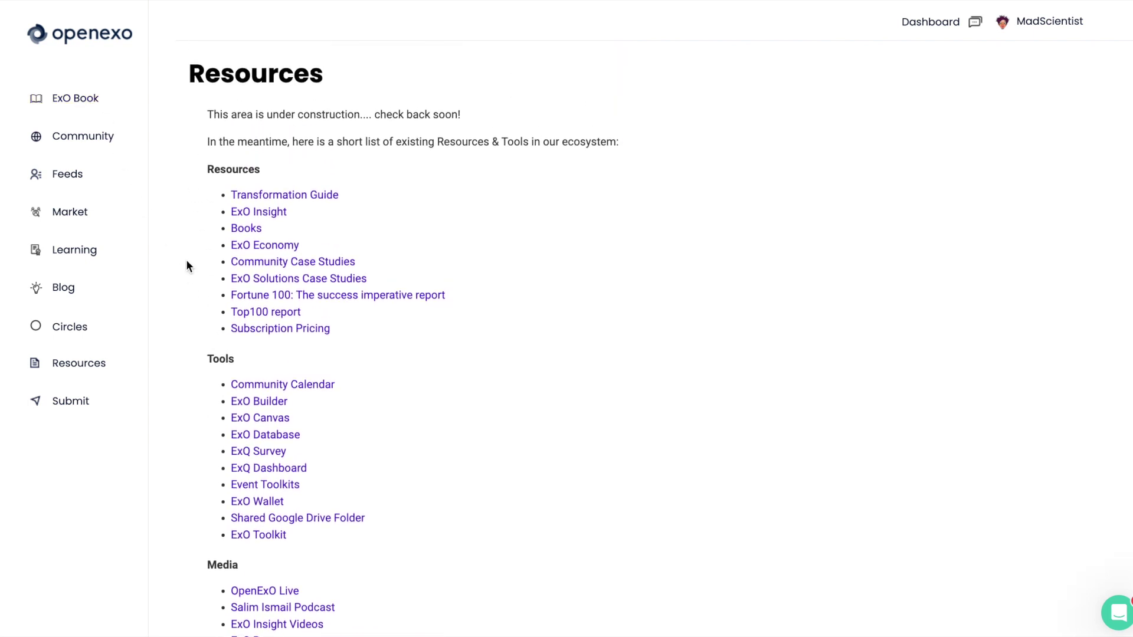
{"action": "left_click", "coordinate": [922, 24]}
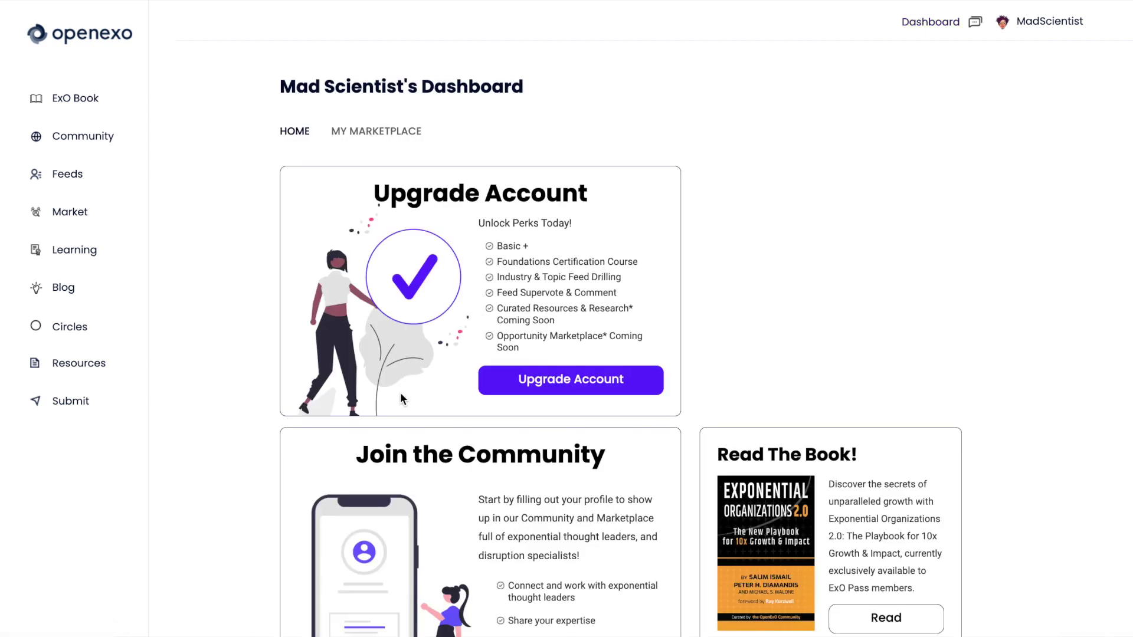
Step: Open the Community Calendar and browse June 2023 events like PRO Mastermind and Networking
{"action": "scroll", "coordinate": [399, 401], "scroll_direction": "down", "scroll_amount": 5}
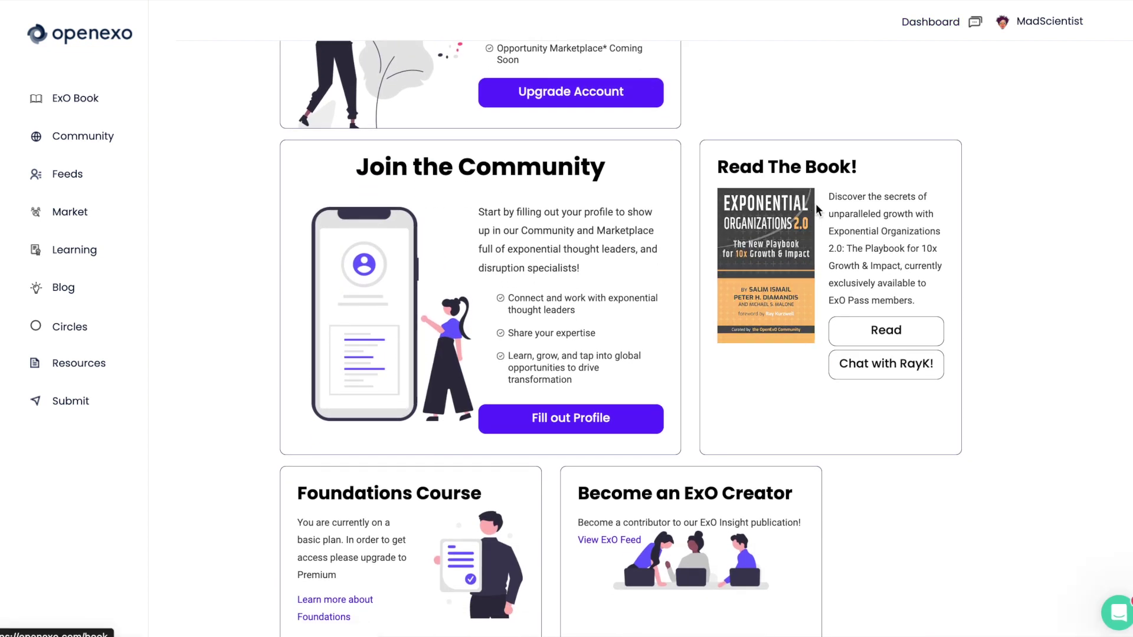
{"action": "scroll", "coordinate": [795, 366], "scroll_direction": "down", "scroll_amount": 4}
{"action": "scroll", "coordinate": [795, 365], "scroll_direction": "down", "scroll_amount": 4}
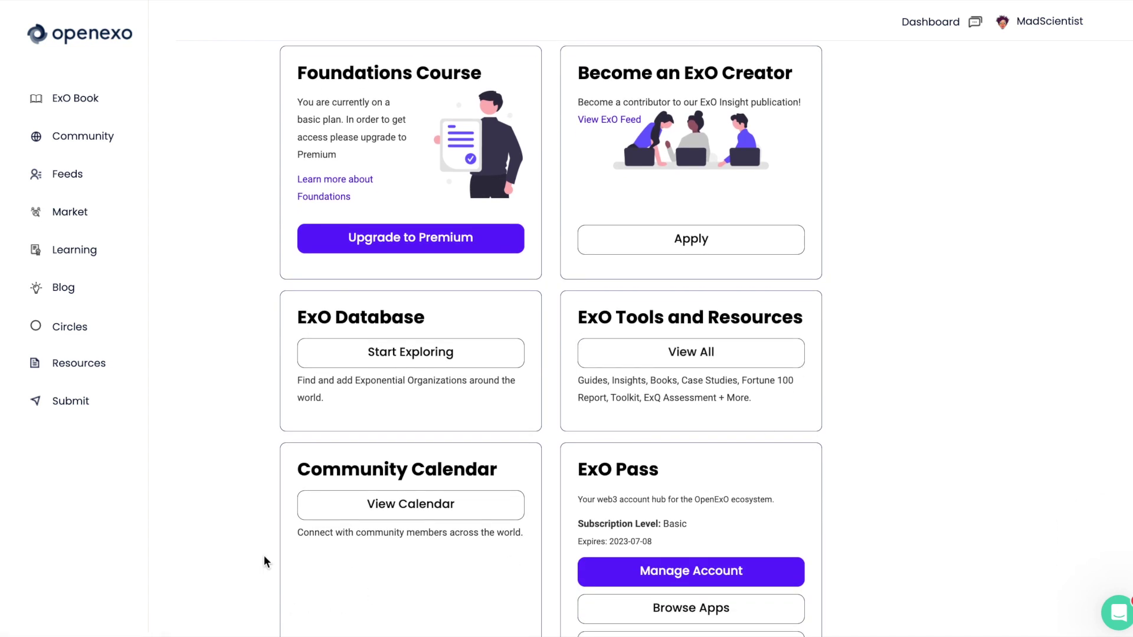
{"action": "scroll", "coordinate": [311, 317], "scroll_direction": "down", "scroll_amount": 2}
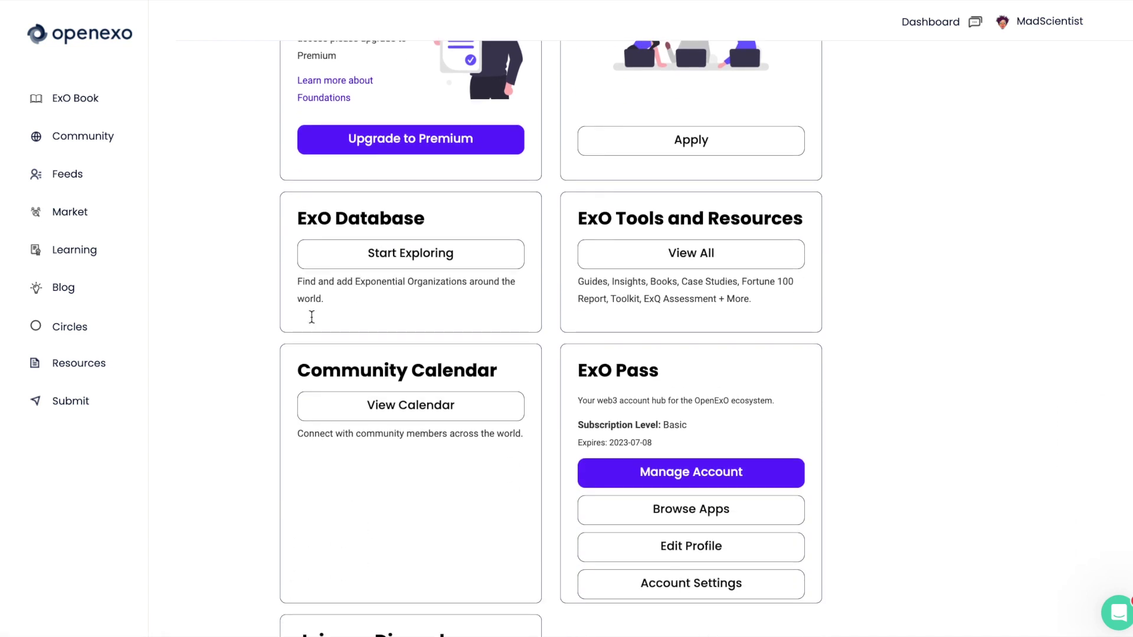
{"action": "left_click", "coordinate": [398, 417]}
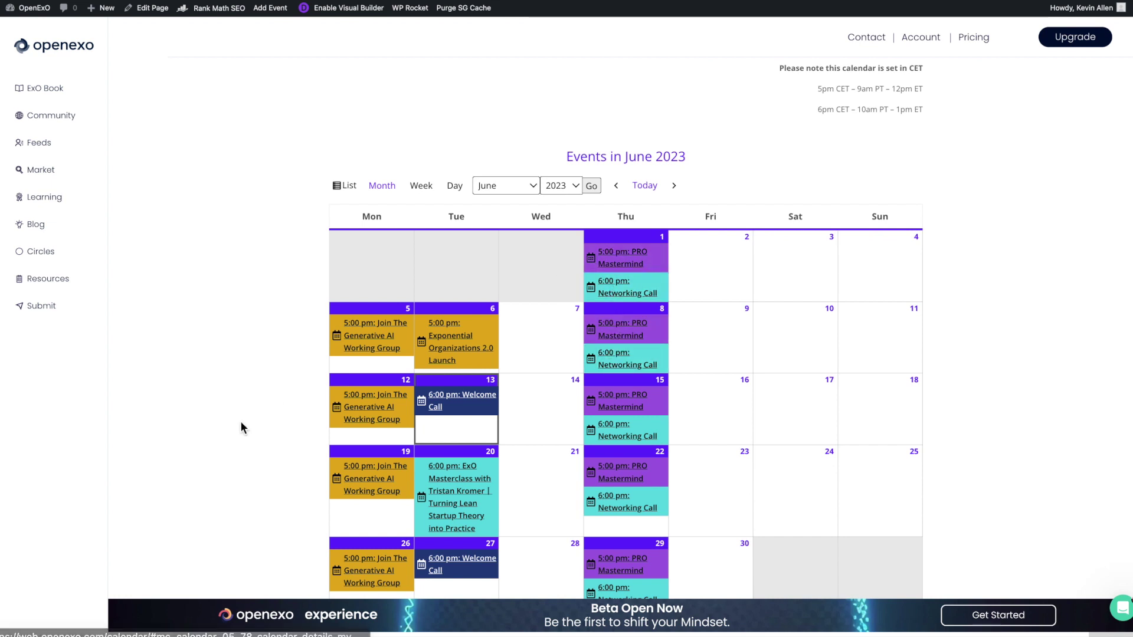
{"action": "scroll", "coordinate": [239, 420], "scroll_direction": "down", "scroll_amount": 3}
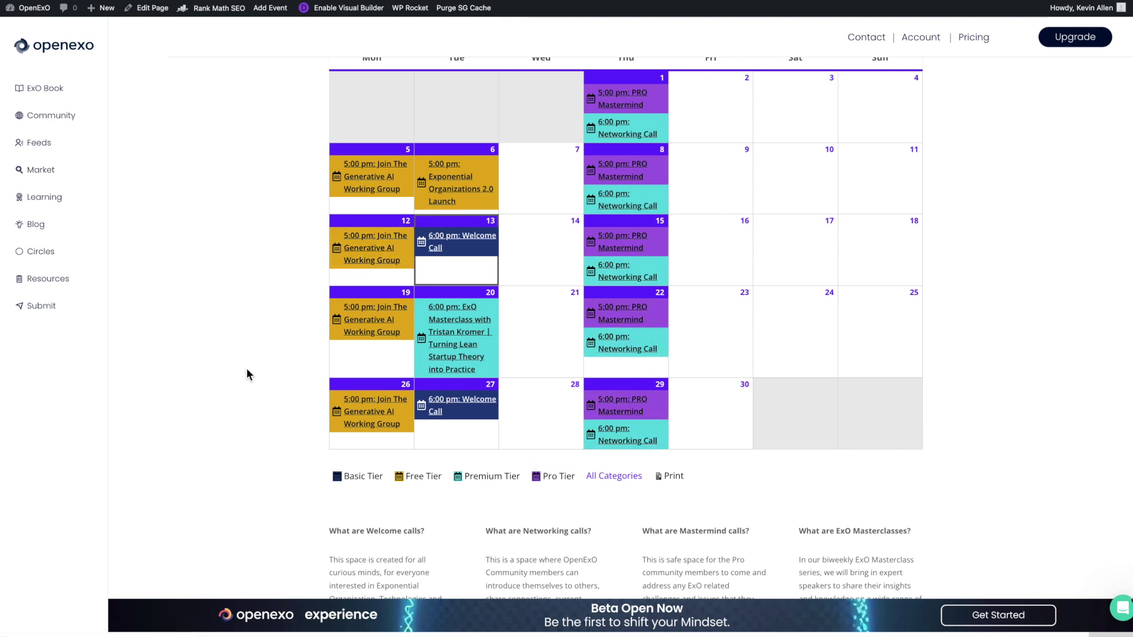
{"action": "scroll", "coordinate": [247, 369], "scroll_direction": "up", "scroll_amount": 1}
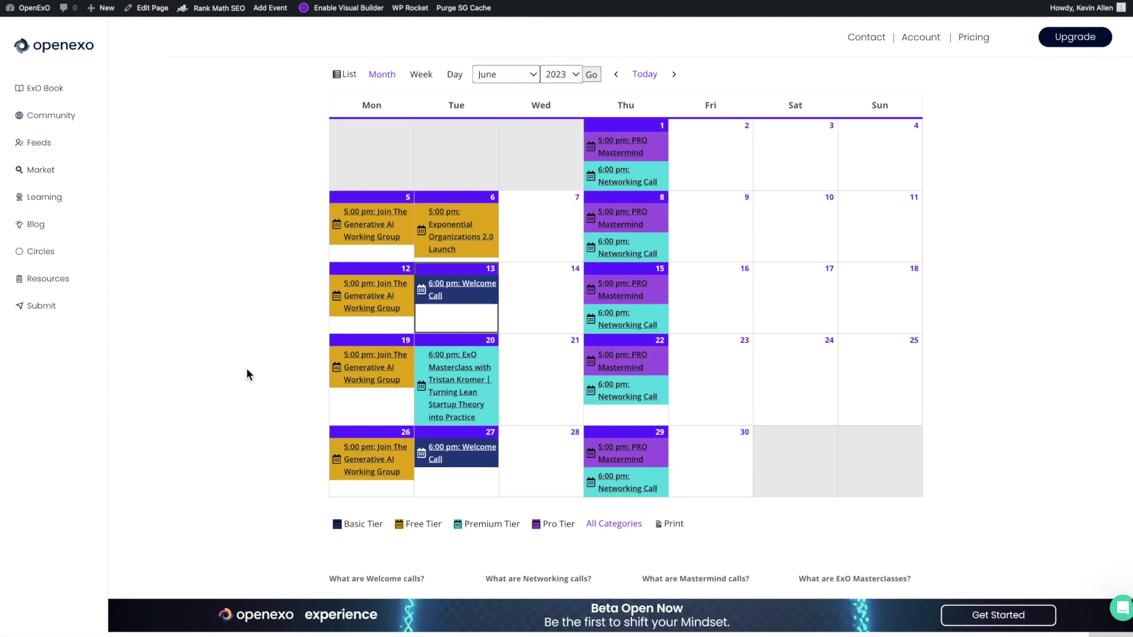
{"action": "scroll", "coordinate": [247, 374], "scroll_direction": "down", "scroll_amount": 5}
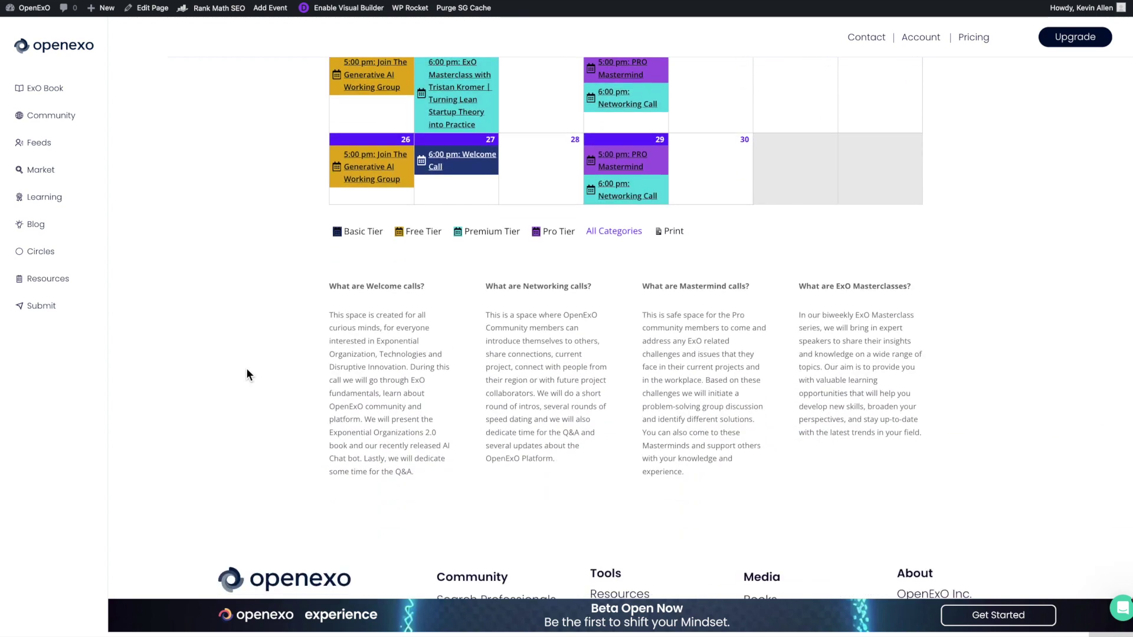
{"action": "scroll", "coordinate": [247, 374], "scroll_direction": "up", "scroll_amount": 7}
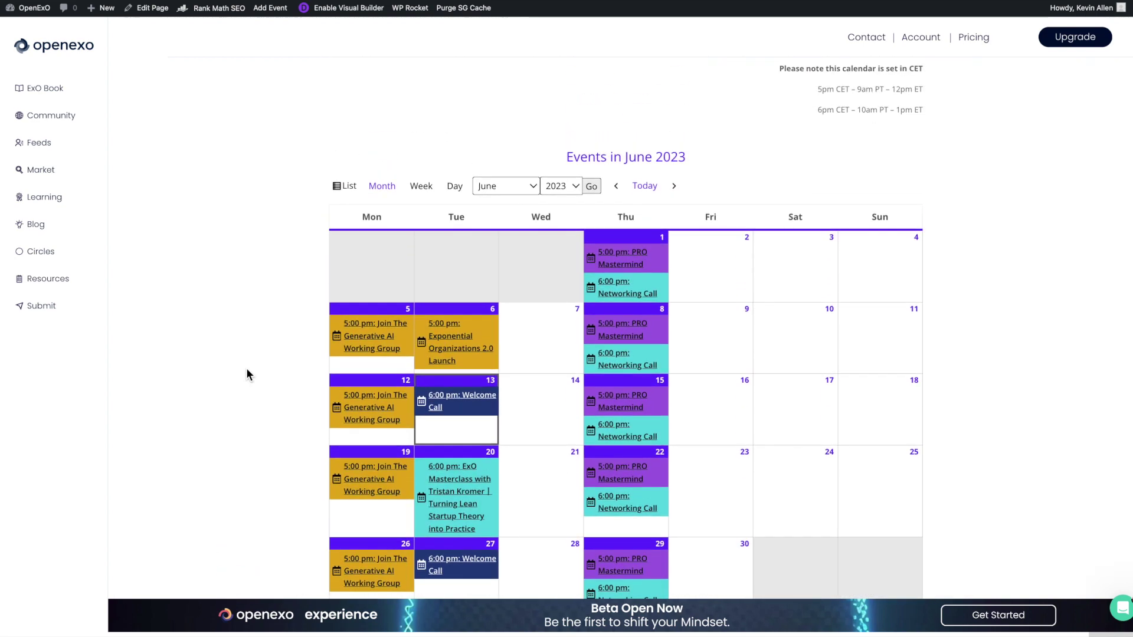
Step: Open the ExO Book and expand the Introduction chapter's sections
{"action": "left_click", "coordinate": [50, 89]}
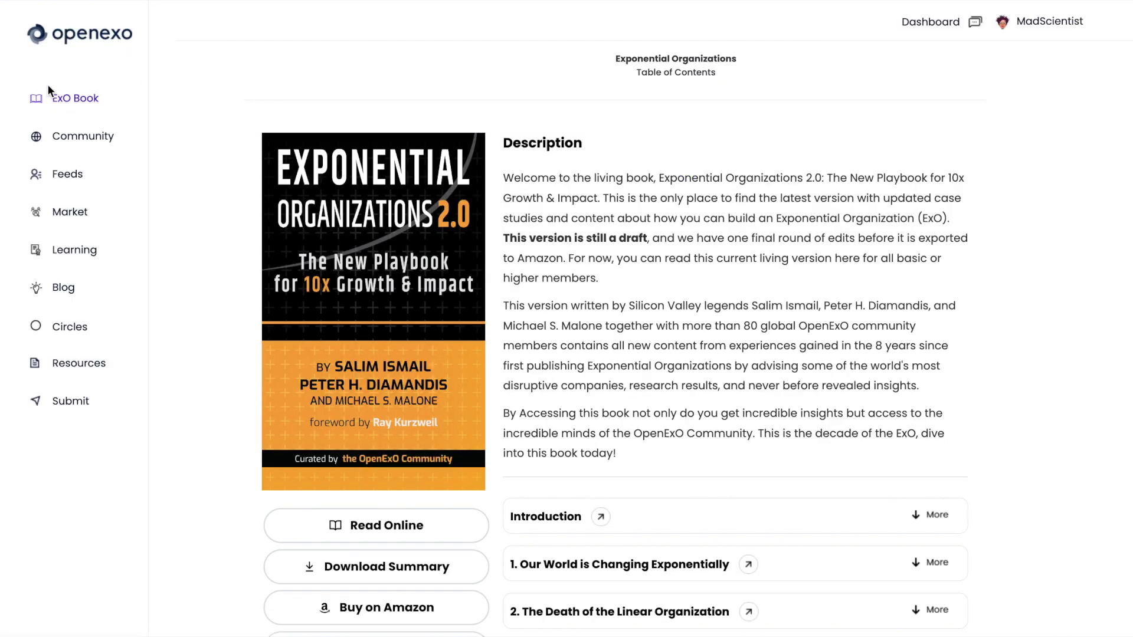
{"action": "scroll", "coordinate": [561, 385], "scroll_direction": "down", "scroll_amount": 3}
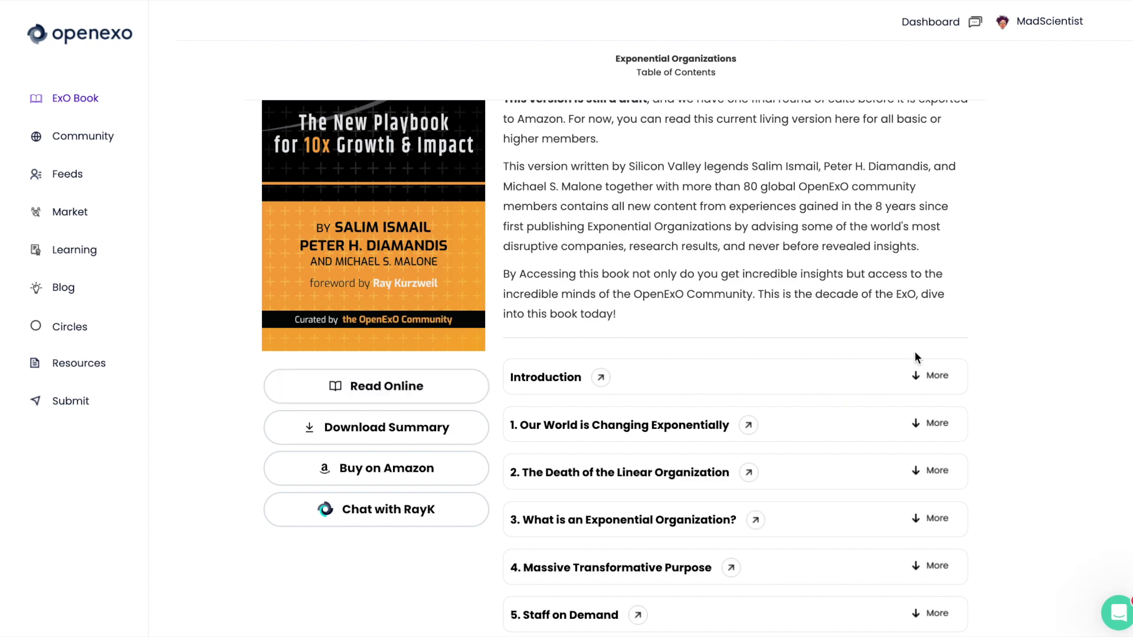
{"action": "left_click", "coordinate": [912, 378]}
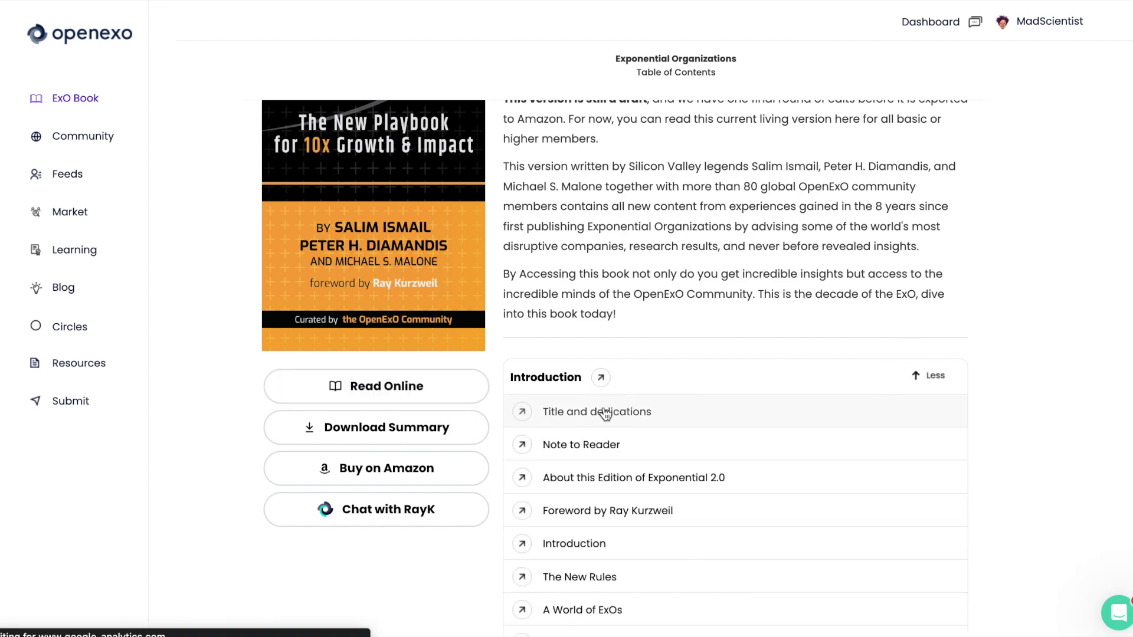
{"action": "scroll", "coordinate": [587, 478], "scroll_direction": "down", "scroll_amount": 8}
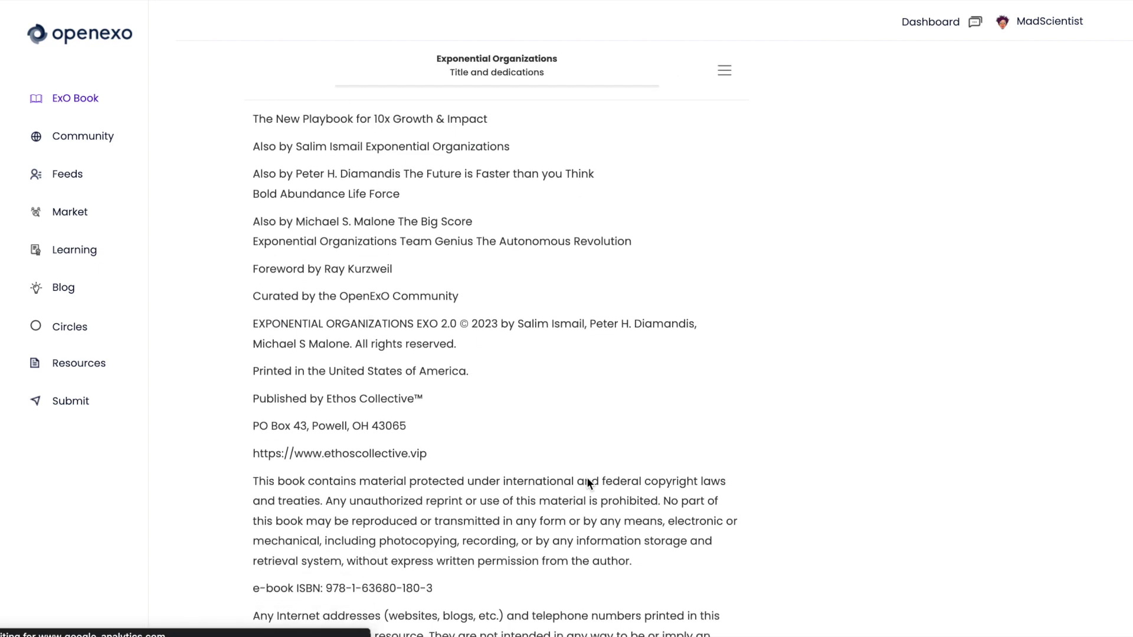
{"action": "scroll", "coordinate": [586, 479], "scroll_direction": "up", "scroll_amount": 8}
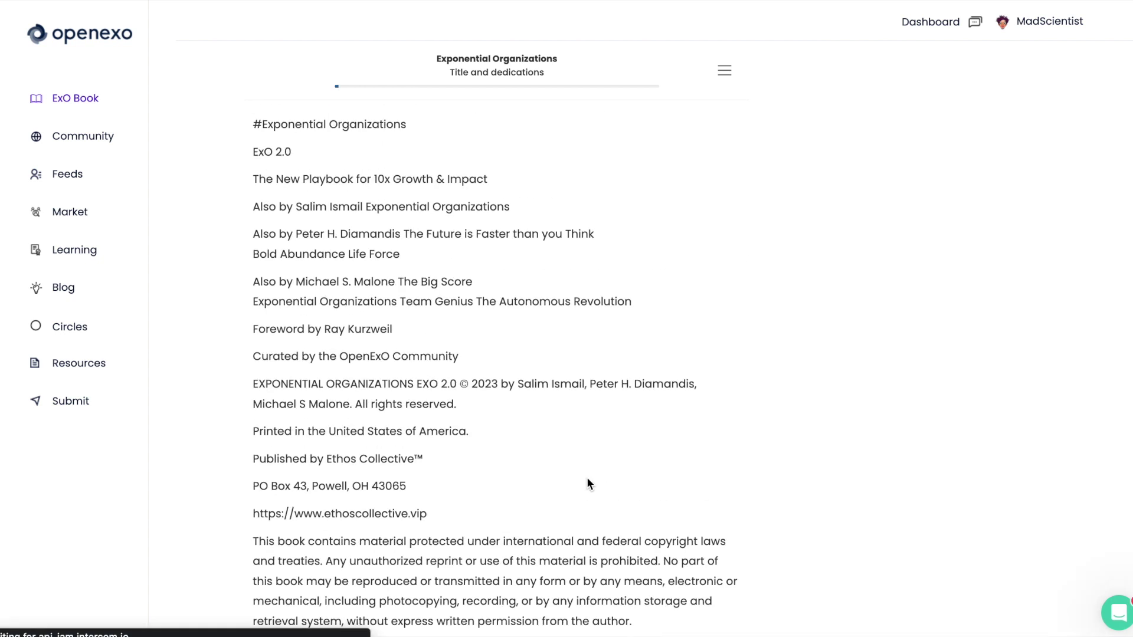
Step: Read the Massive Transformative Purpose section from the contents, then open the RayK chatbot
{"action": "left_click", "coordinate": [726, 75]}
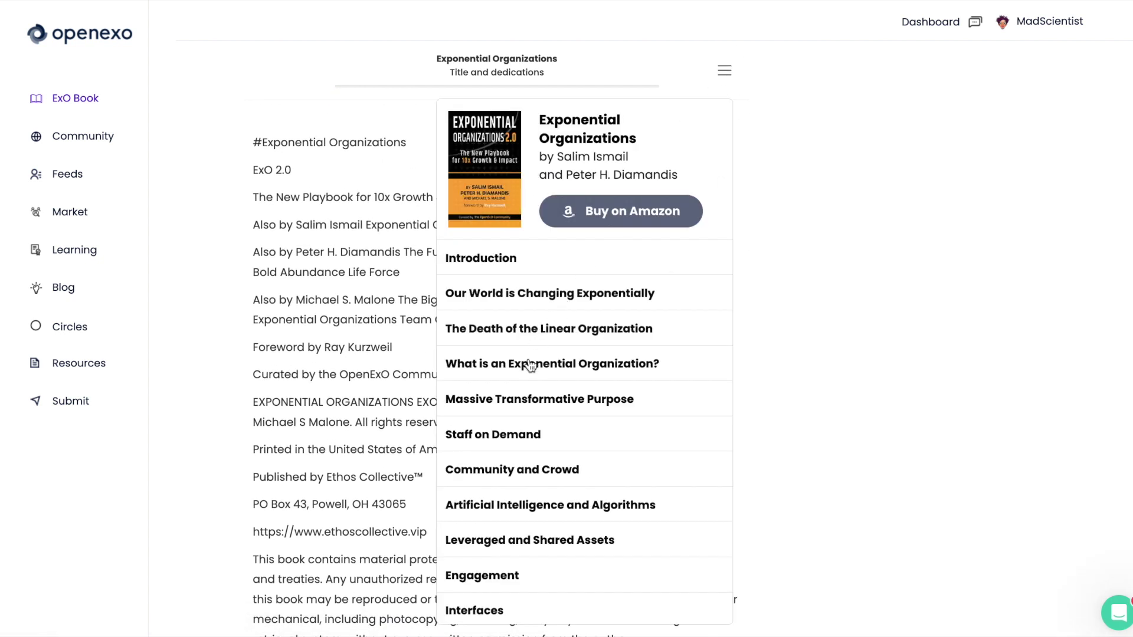
{"action": "left_click", "coordinate": [530, 400]}
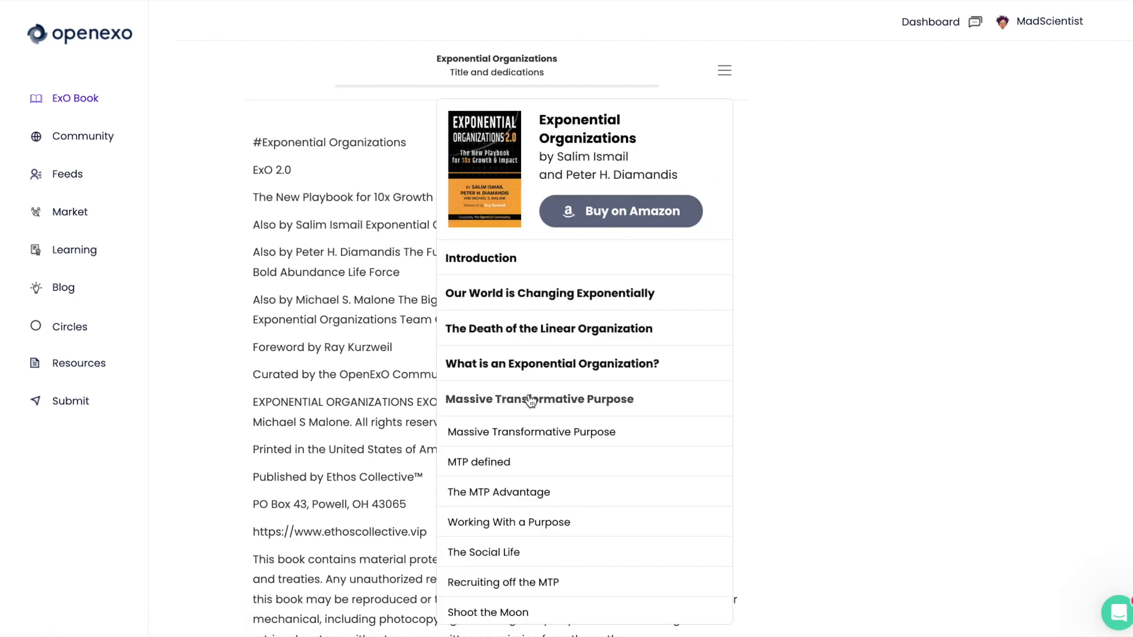
{"action": "left_click", "coordinate": [506, 433]}
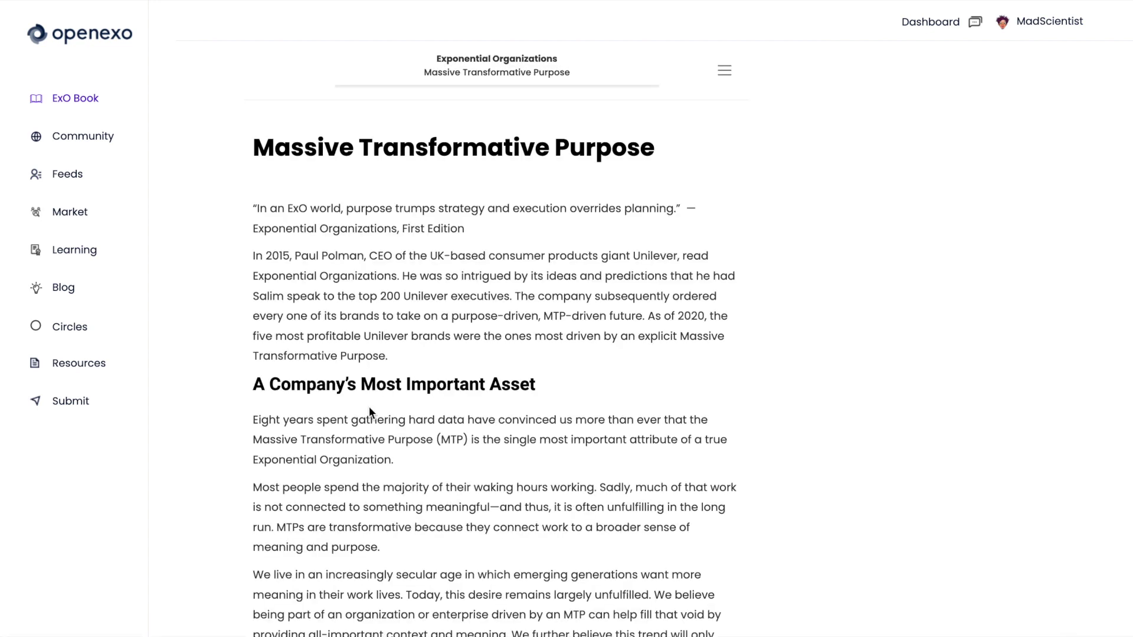
{"action": "scroll", "coordinate": [369, 406], "scroll_direction": "down", "scroll_amount": 5}
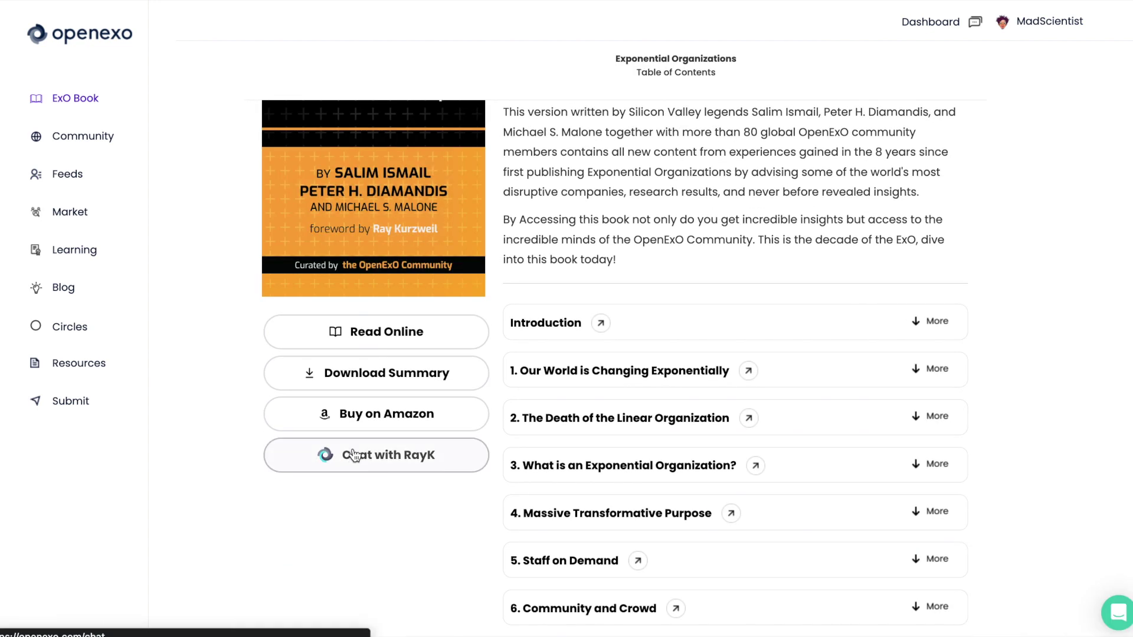
{"action": "left_click", "coordinate": [356, 459]}
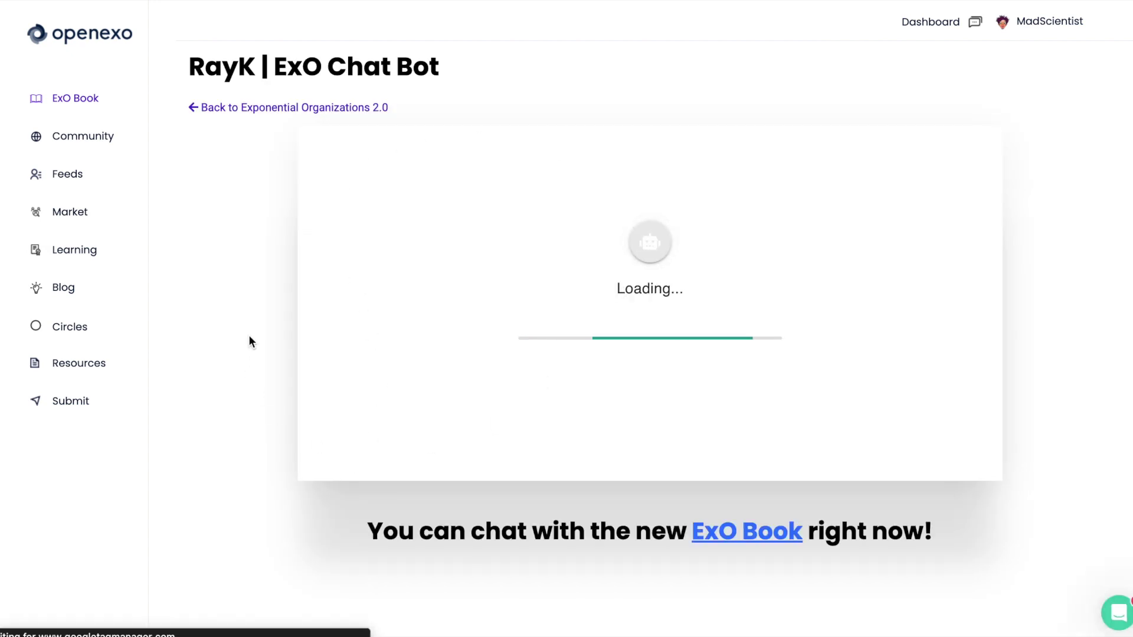
Step: Scroll through RayK's past conversation and the example prompts, such as the 3-question Algorithm attribute quiz
{"action": "scroll", "coordinate": [470, 250], "scroll_direction": "up", "scroll_amount": 10}
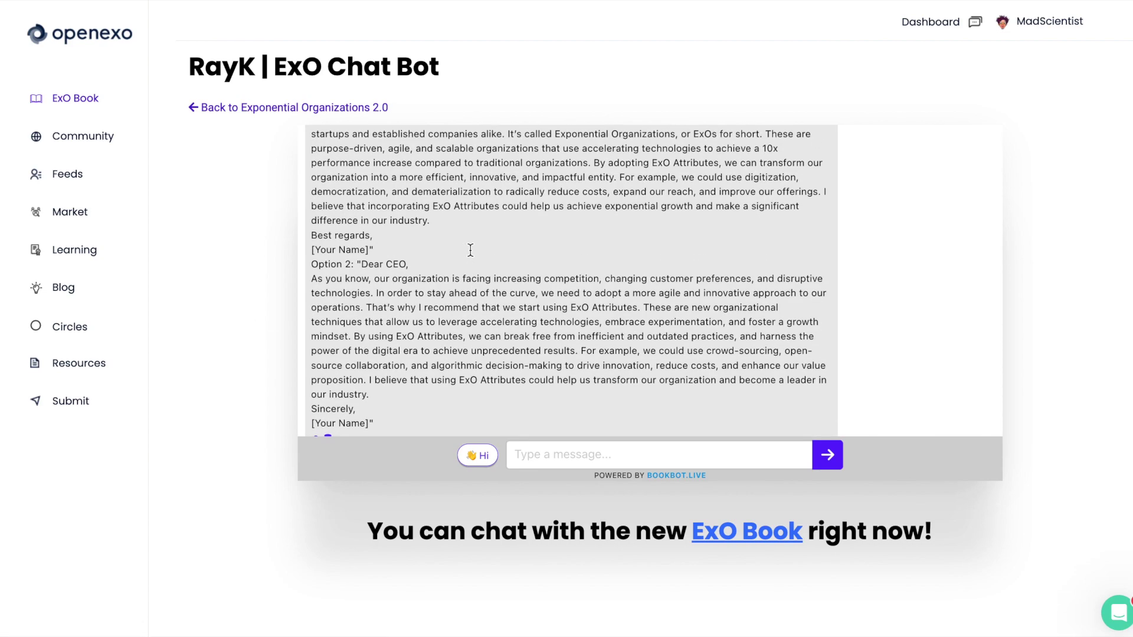
{"action": "scroll", "coordinate": [470, 249], "scroll_direction": "up", "scroll_amount": 6}
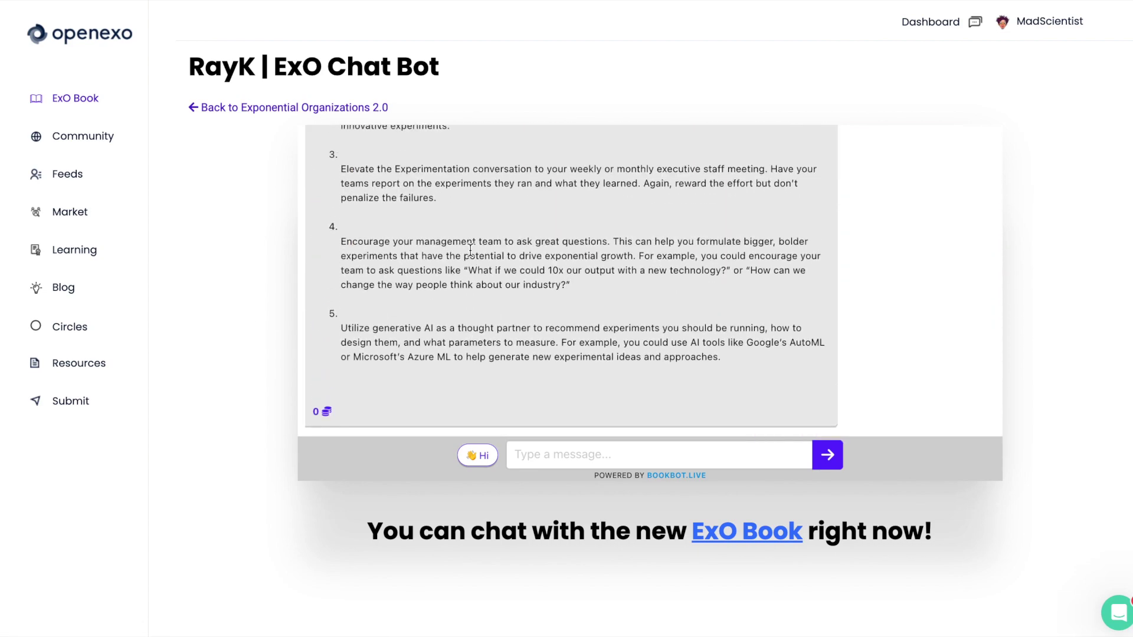
{"action": "scroll", "coordinate": [469, 249], "scroll_direction": "down", "scroll_amount": 15}
{"action": "scroll", "coordinate": [470, 250], "scroll_direction": "down", "scroll_amount": 8}
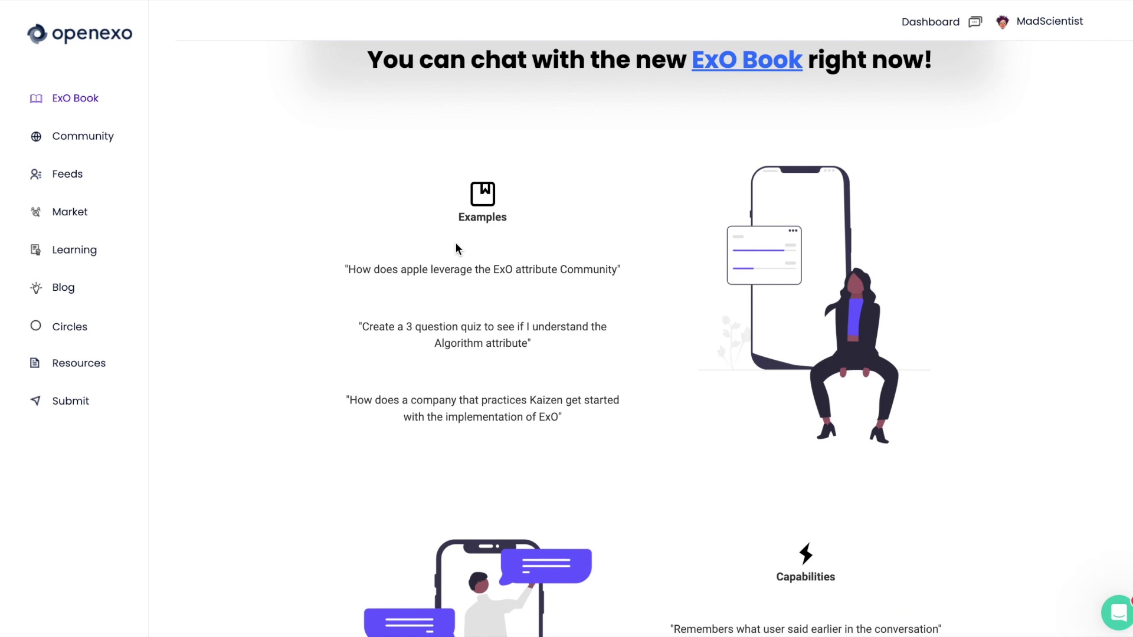
{"action": "scroll", "coordinate": [278, 177], "scroll_direction": "up", "scroll_amount": 1}
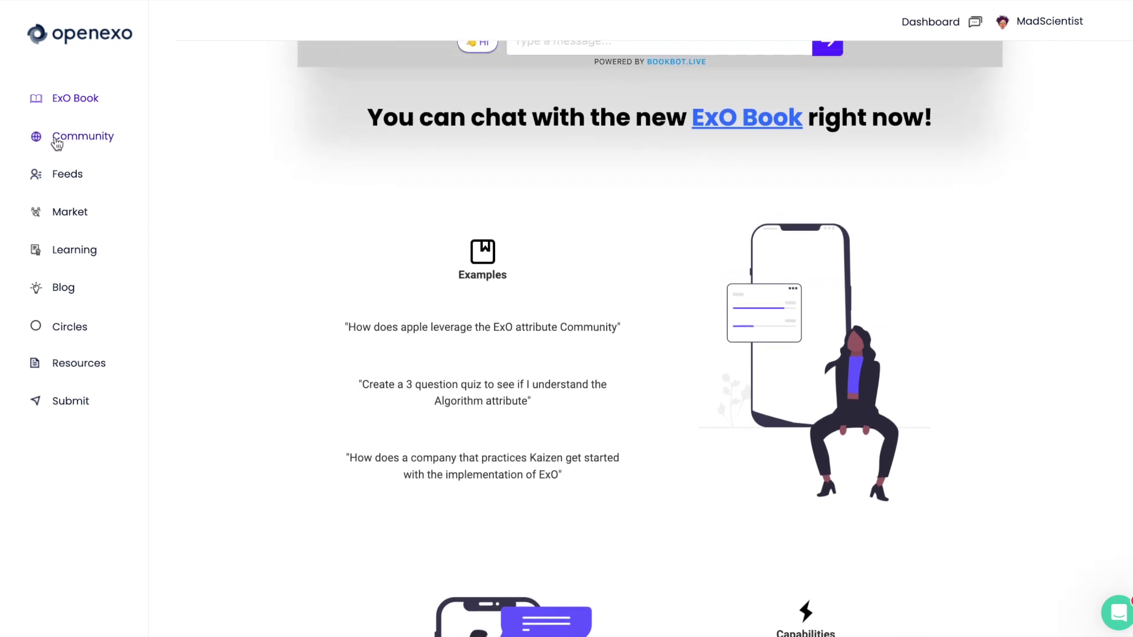